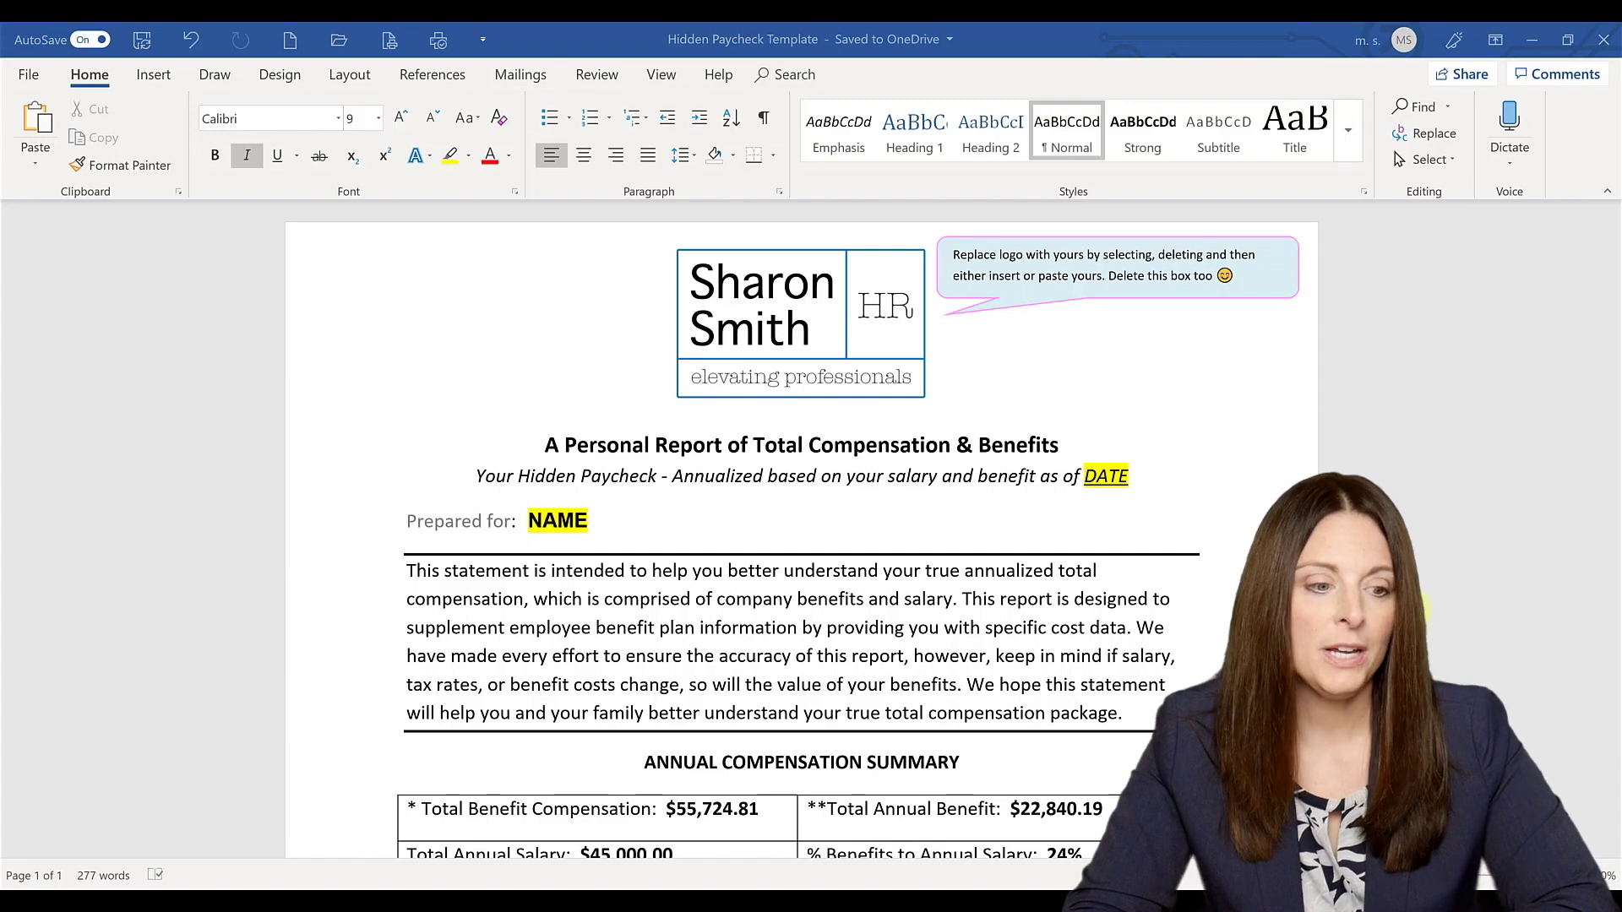
Check the placeholder company logo, then scroll down to the Employer Paid Annual Benefit Costs table and footnotes.
{"action": "left_click", "coordinate": [903, 359]}
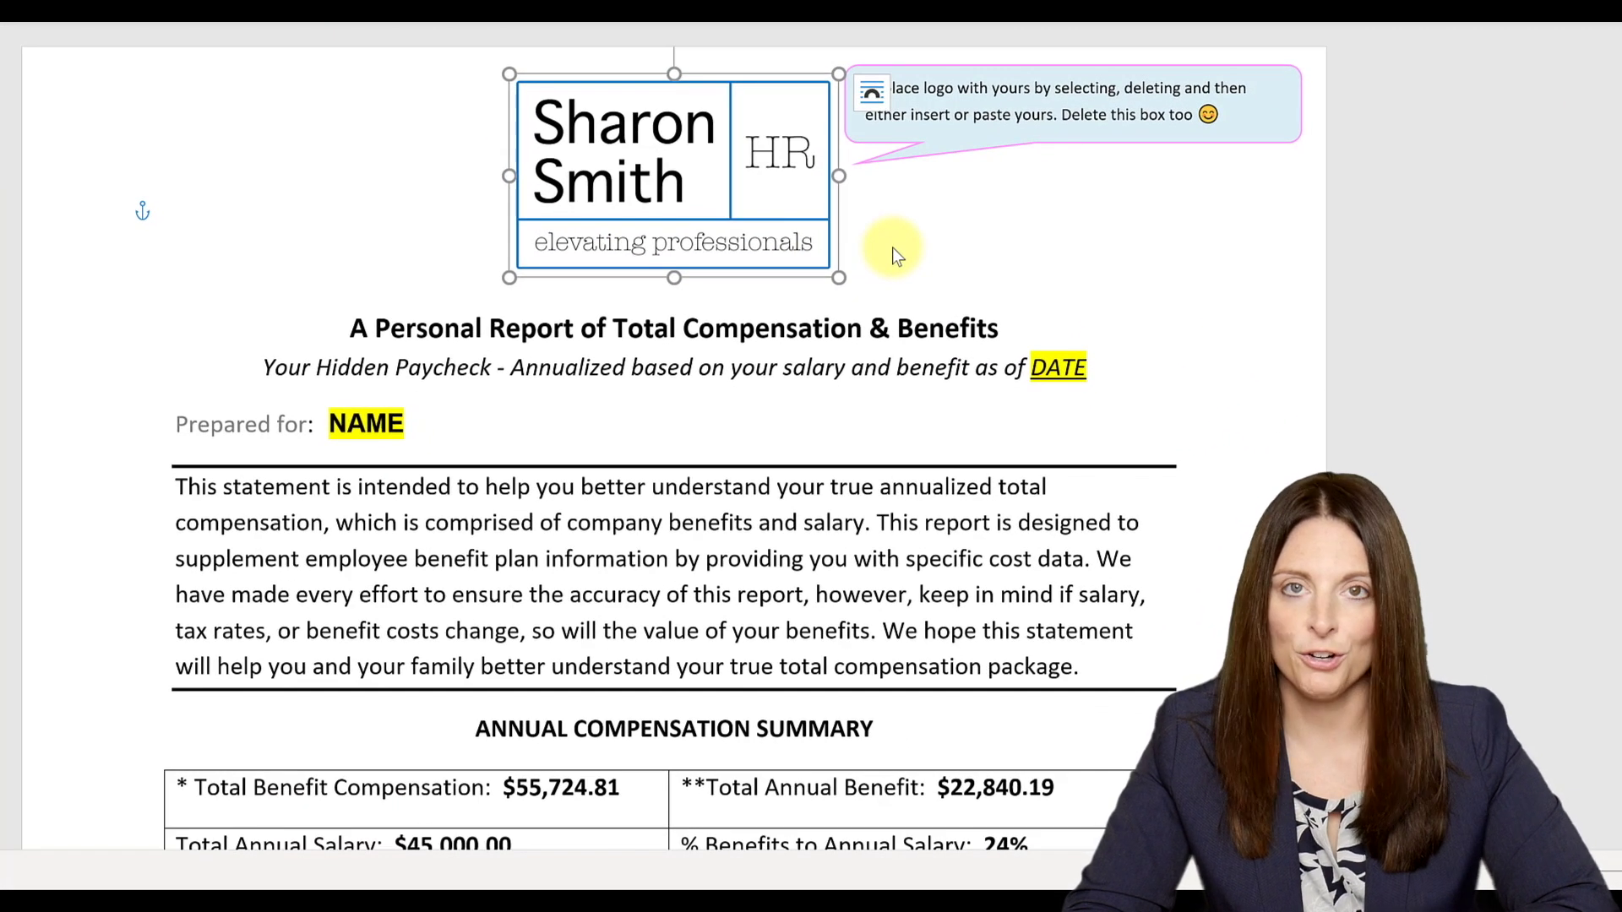
{"action": "left_click", "coordinate": [417, 554]}
{"action": "scroll", "coordinate": [616, 514], "scroll_direction": "down", "scroll_amount": 1}
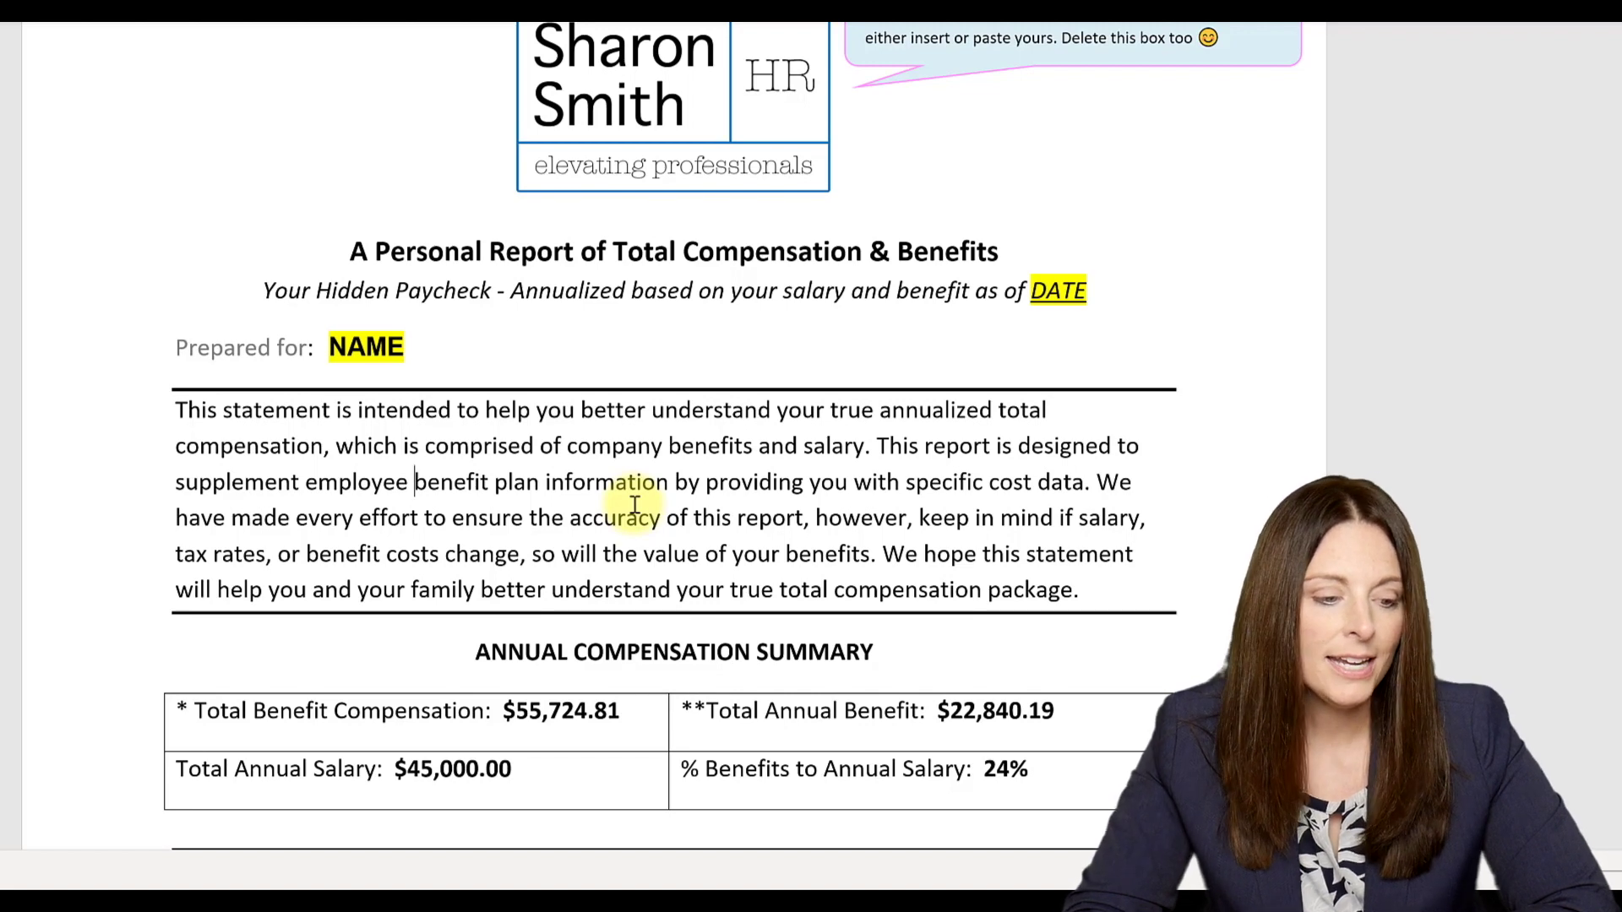
{"action": "scroll", "coordinate": [635, 505], "scroll_direction": "down", "scroll_amount": 3}
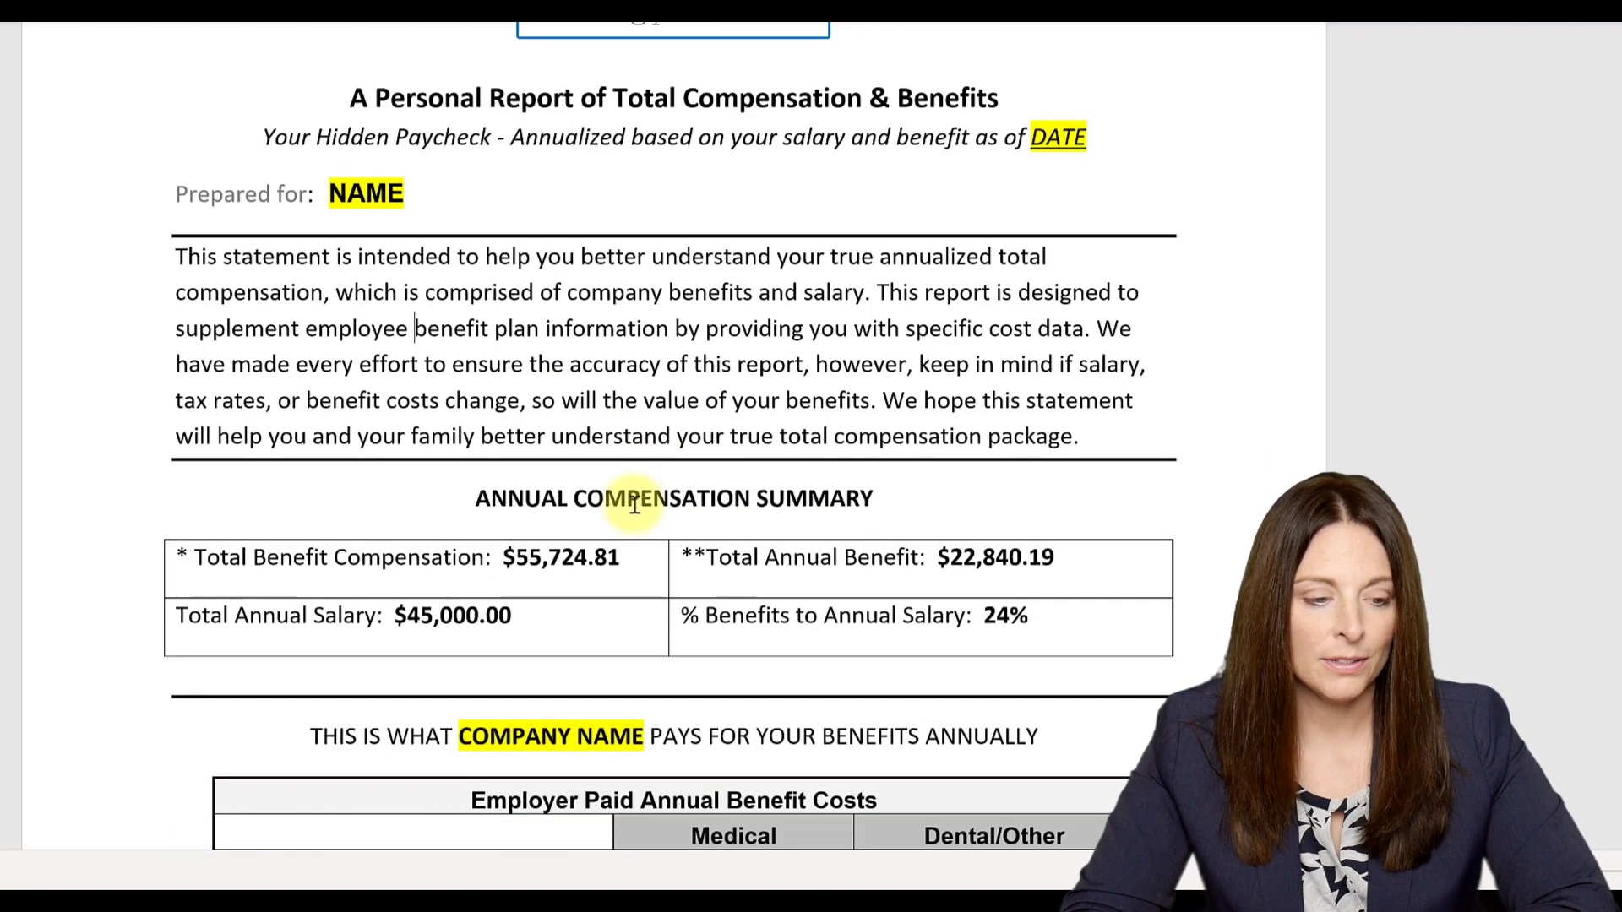
{"action": "scroll", "coordinate": [634, 504], "scroll_direction": "down", "scroll_amount": 1}
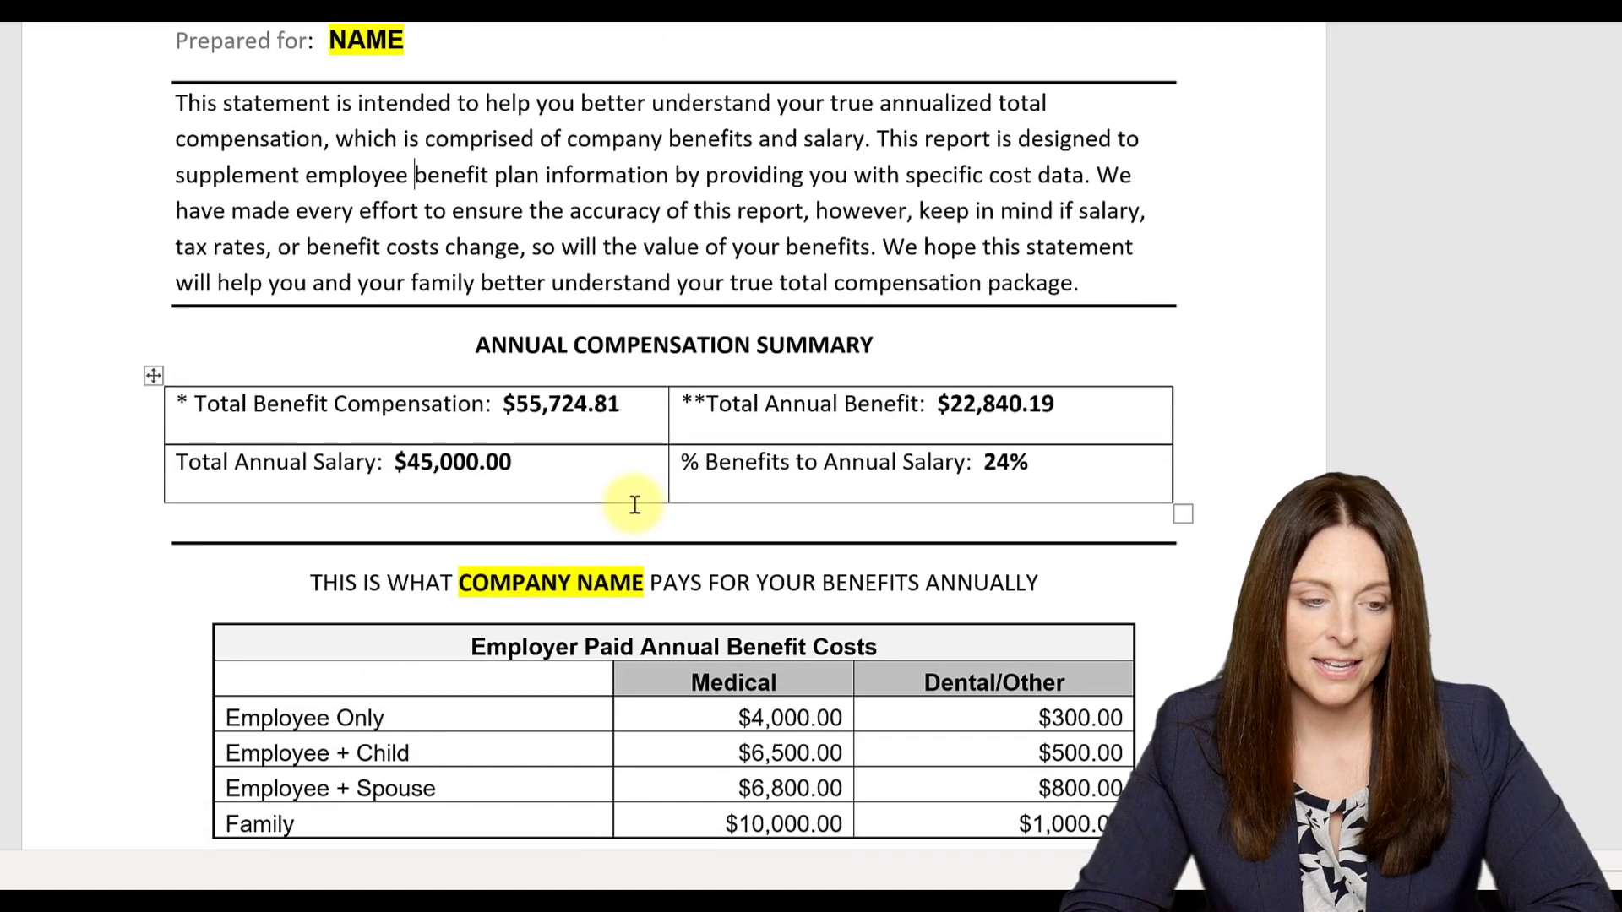
{"action": "scroll", "coordinate": [635, 505], "scroll_direction": "down", "scroll_amount": 1}
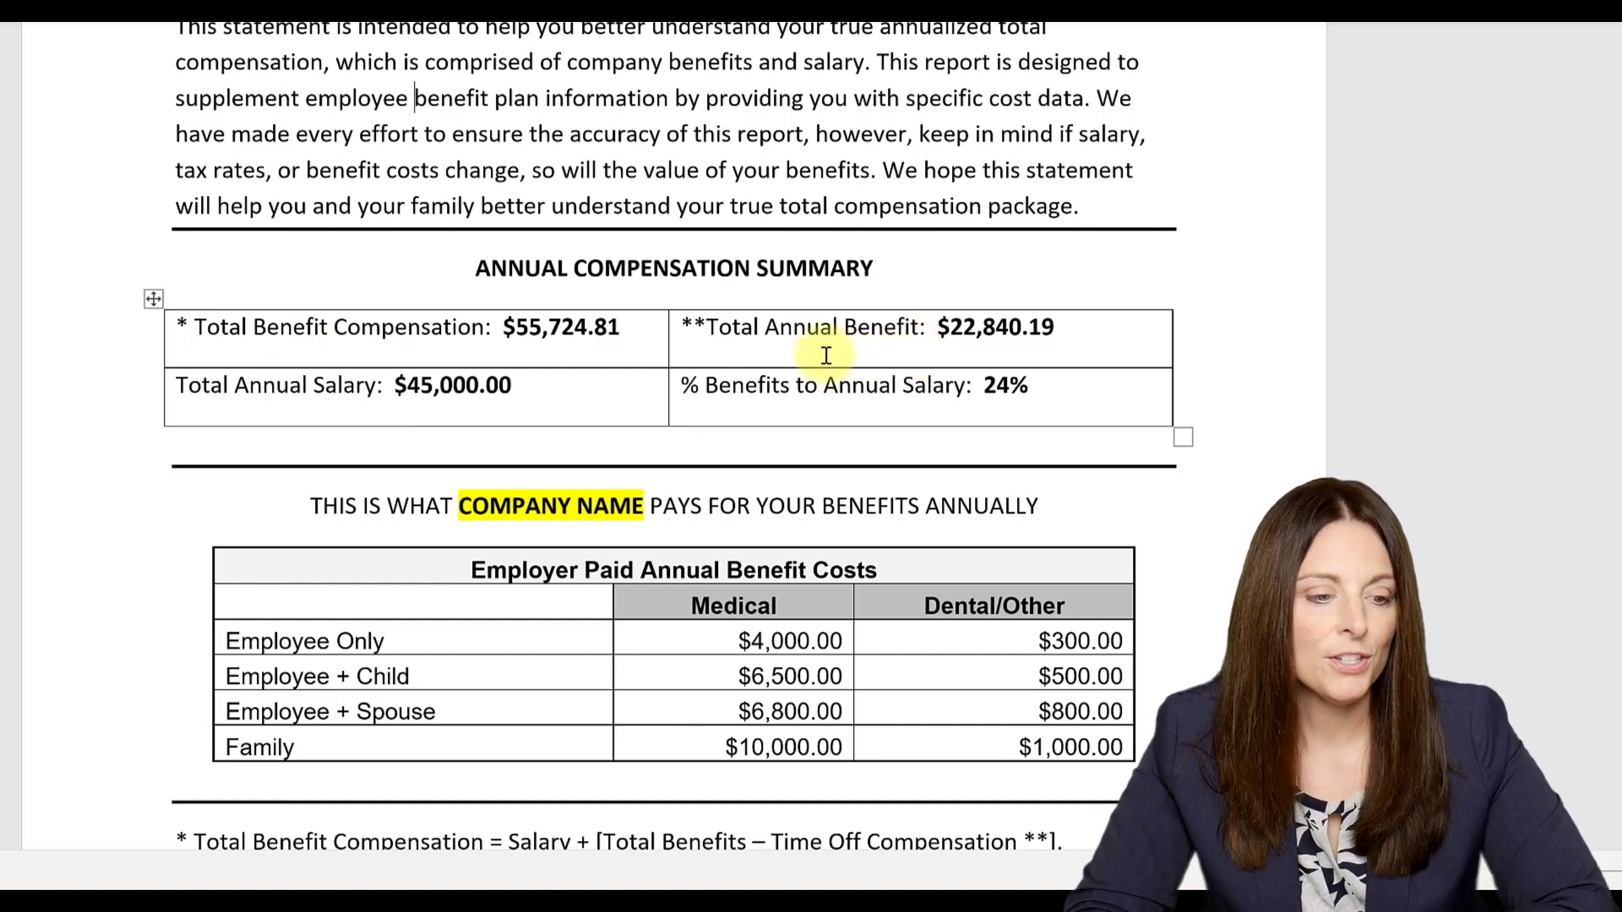
{"action": "scroll", "coordinate": [826, 356], "scroll_direction": "down", "scroll_amount": 6}
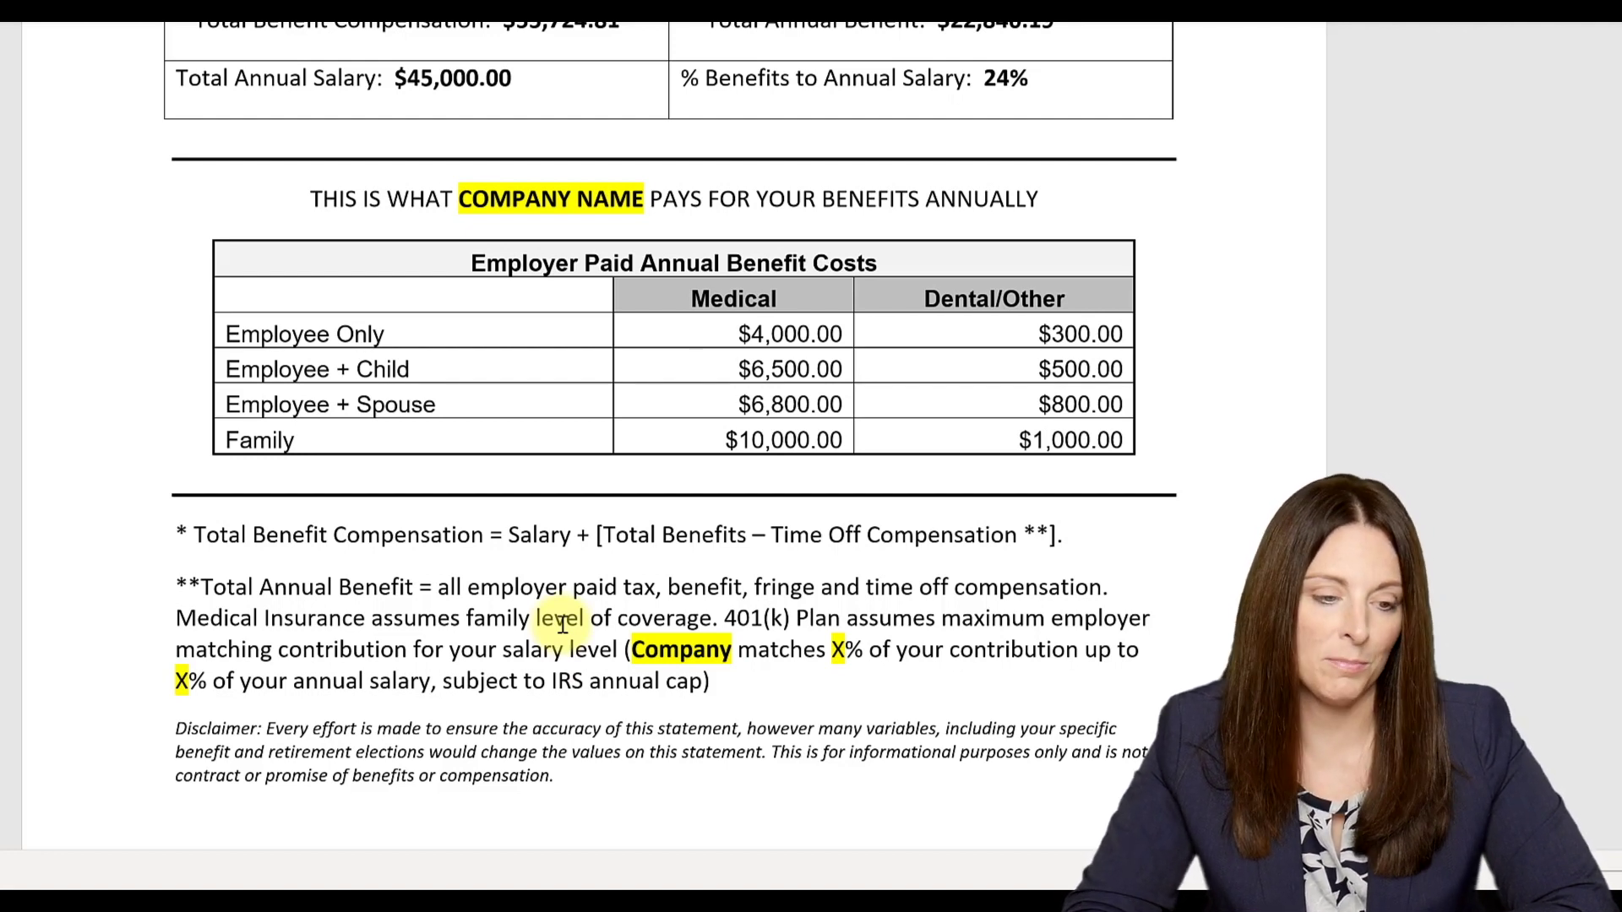
Review the report so the compensation summary and benefits tables show, then switch to the Hidden Paycheck Calculator workbook.
{"action": "scroll", "coordinate": [562, 624], "scroll_direction": "up", "scroll_amount": 5}
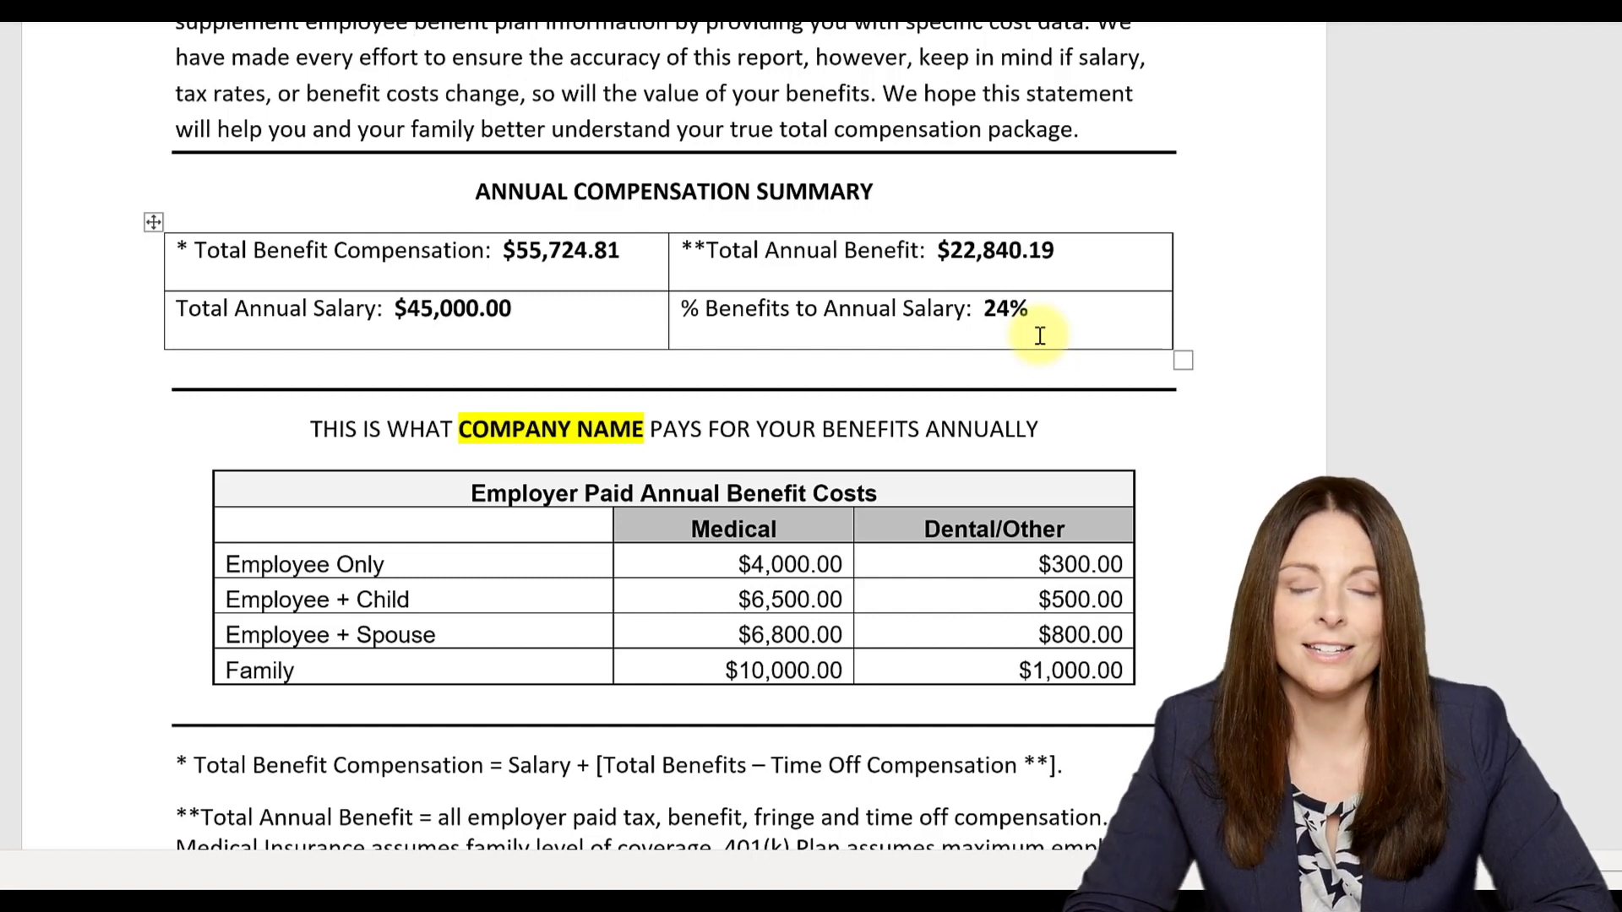
{"action": "scroll", "coordinate": [1039, 347], "scroll_direction": "down", "scroll_amount": 3}
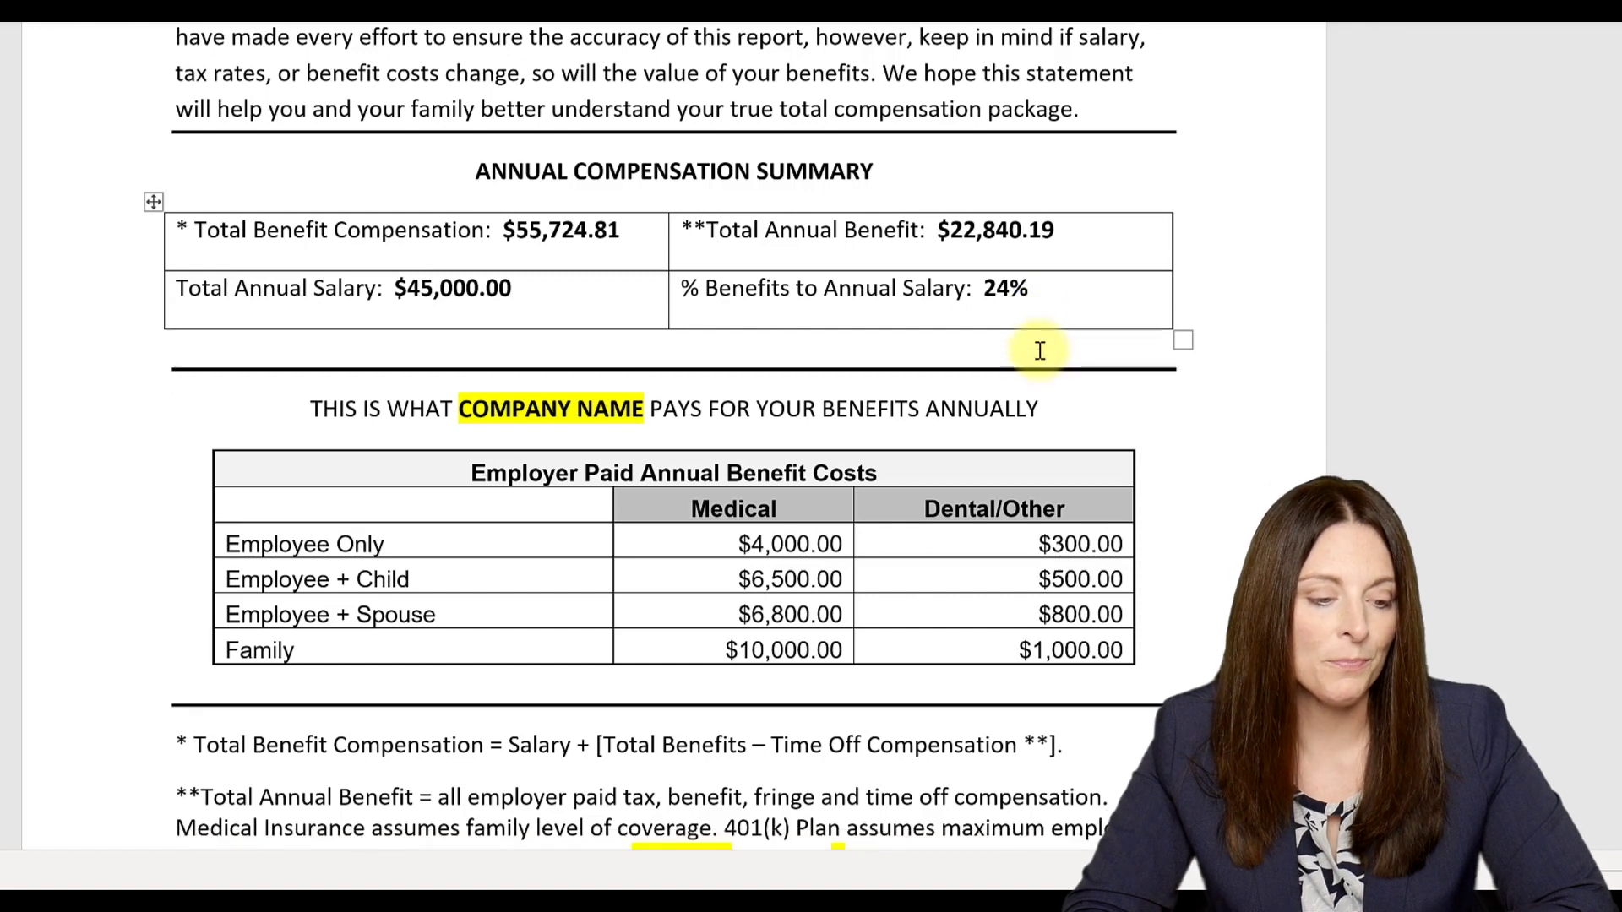
{"action": "scroll", "coordinate": [1040, 350], "scroll_direction": "down", "scroll_amount": 4}
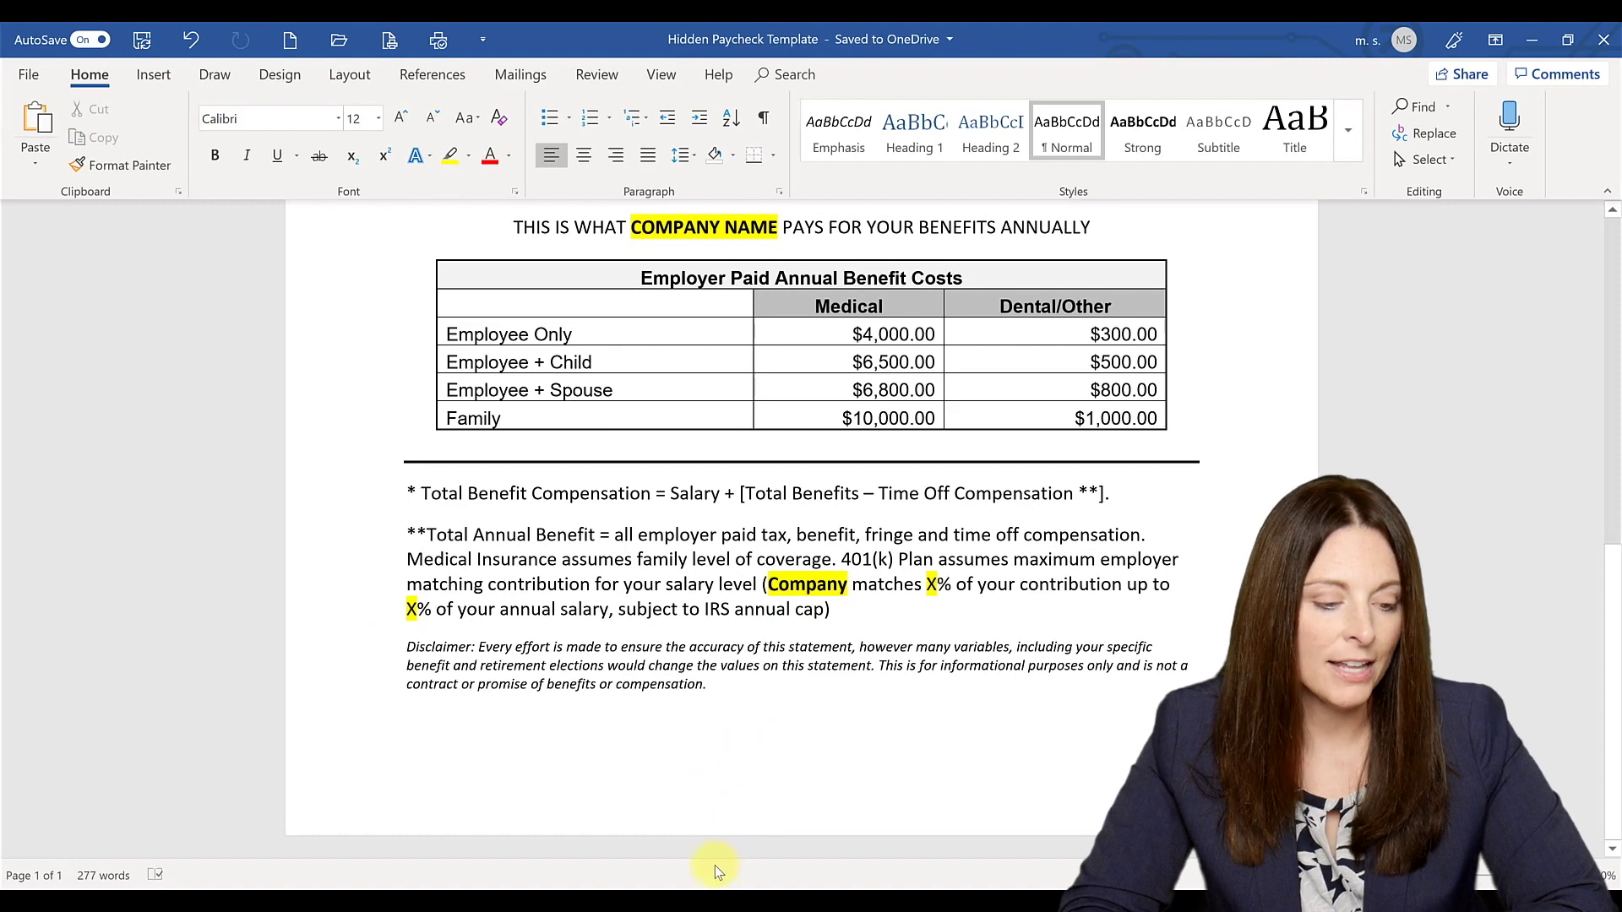
{"action": "scroll", "coordinate": [724, 847], "scroll_direction": "up", "scroll_amount": 5}
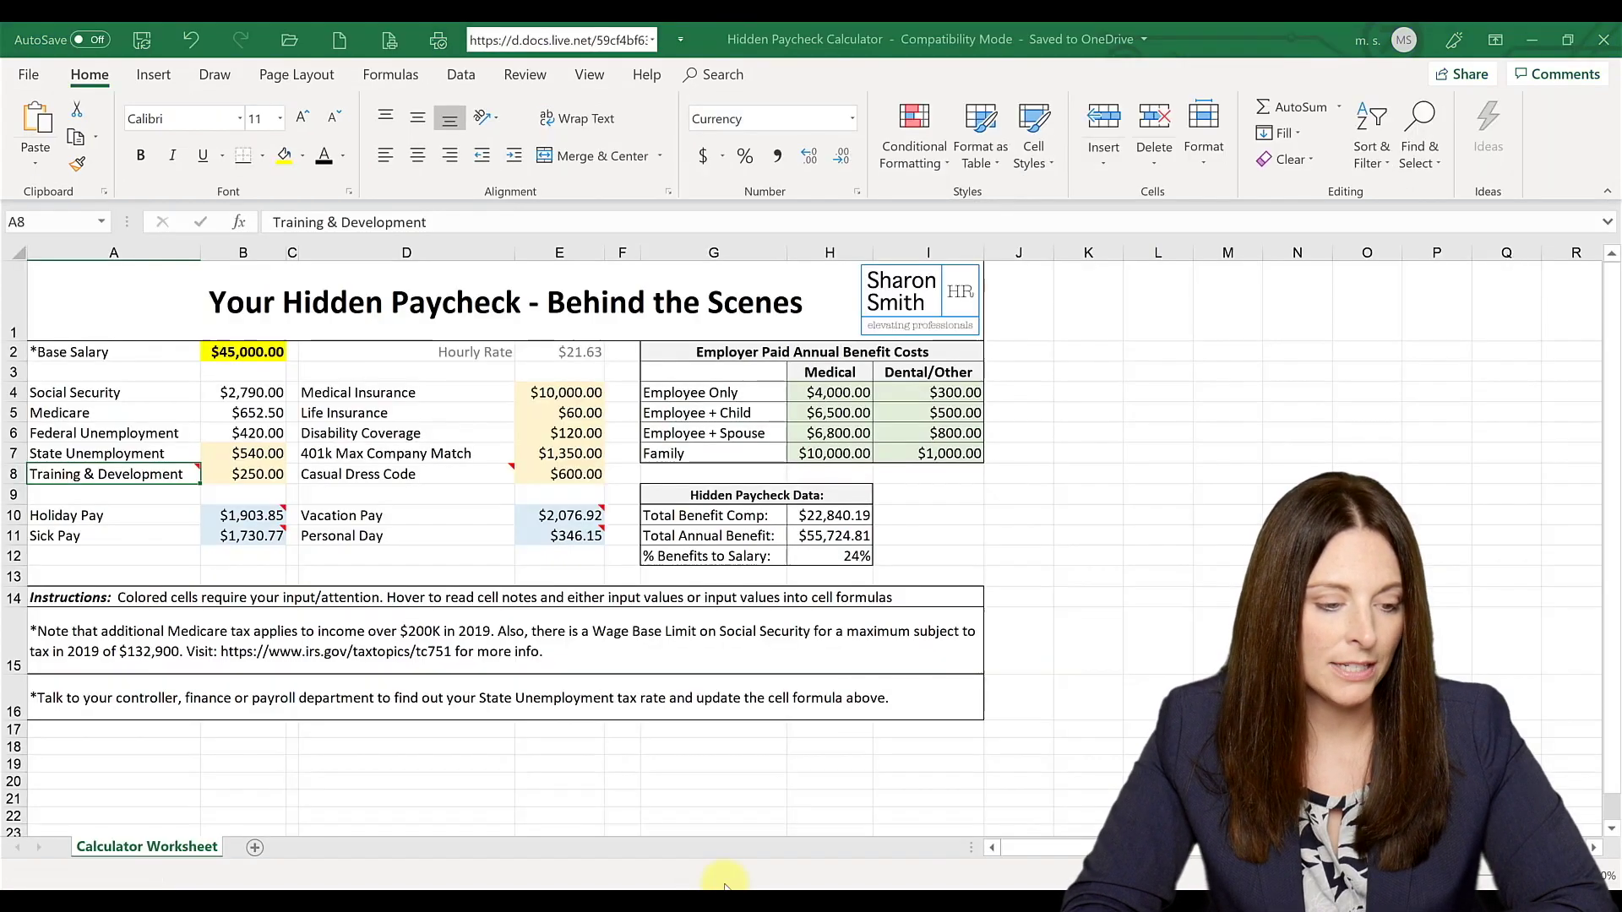
{"action": "left_click", "coordinate": [720, 886]}
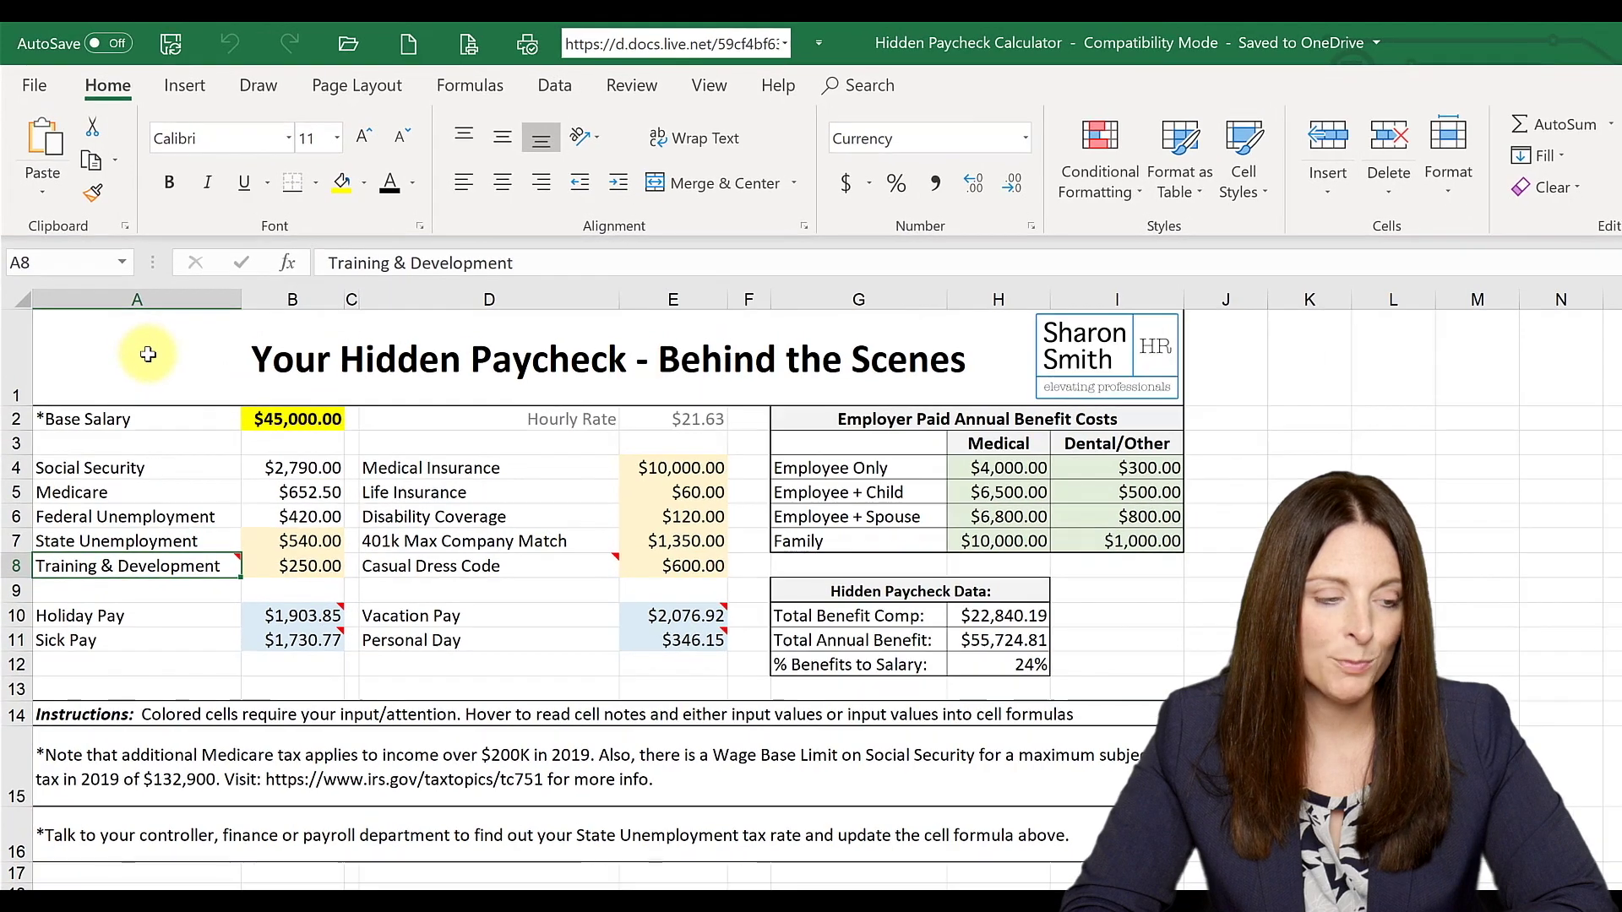
{"action": "left_click", "coordinate": [144, 346]}
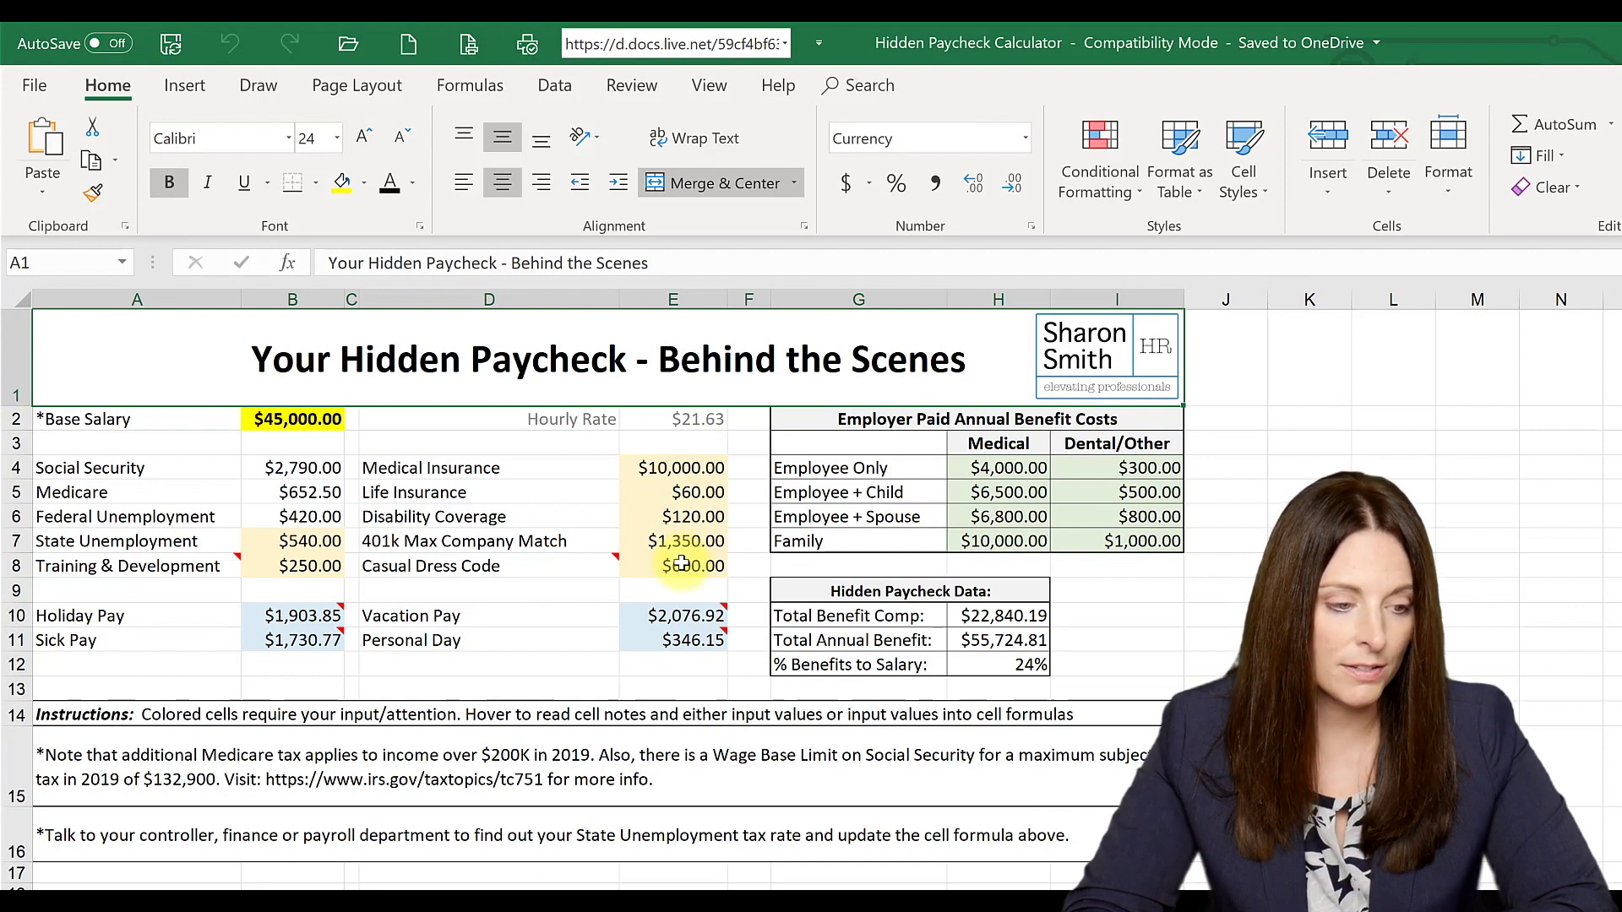
{"action": "left_click", "coordinate": [275, 419]}
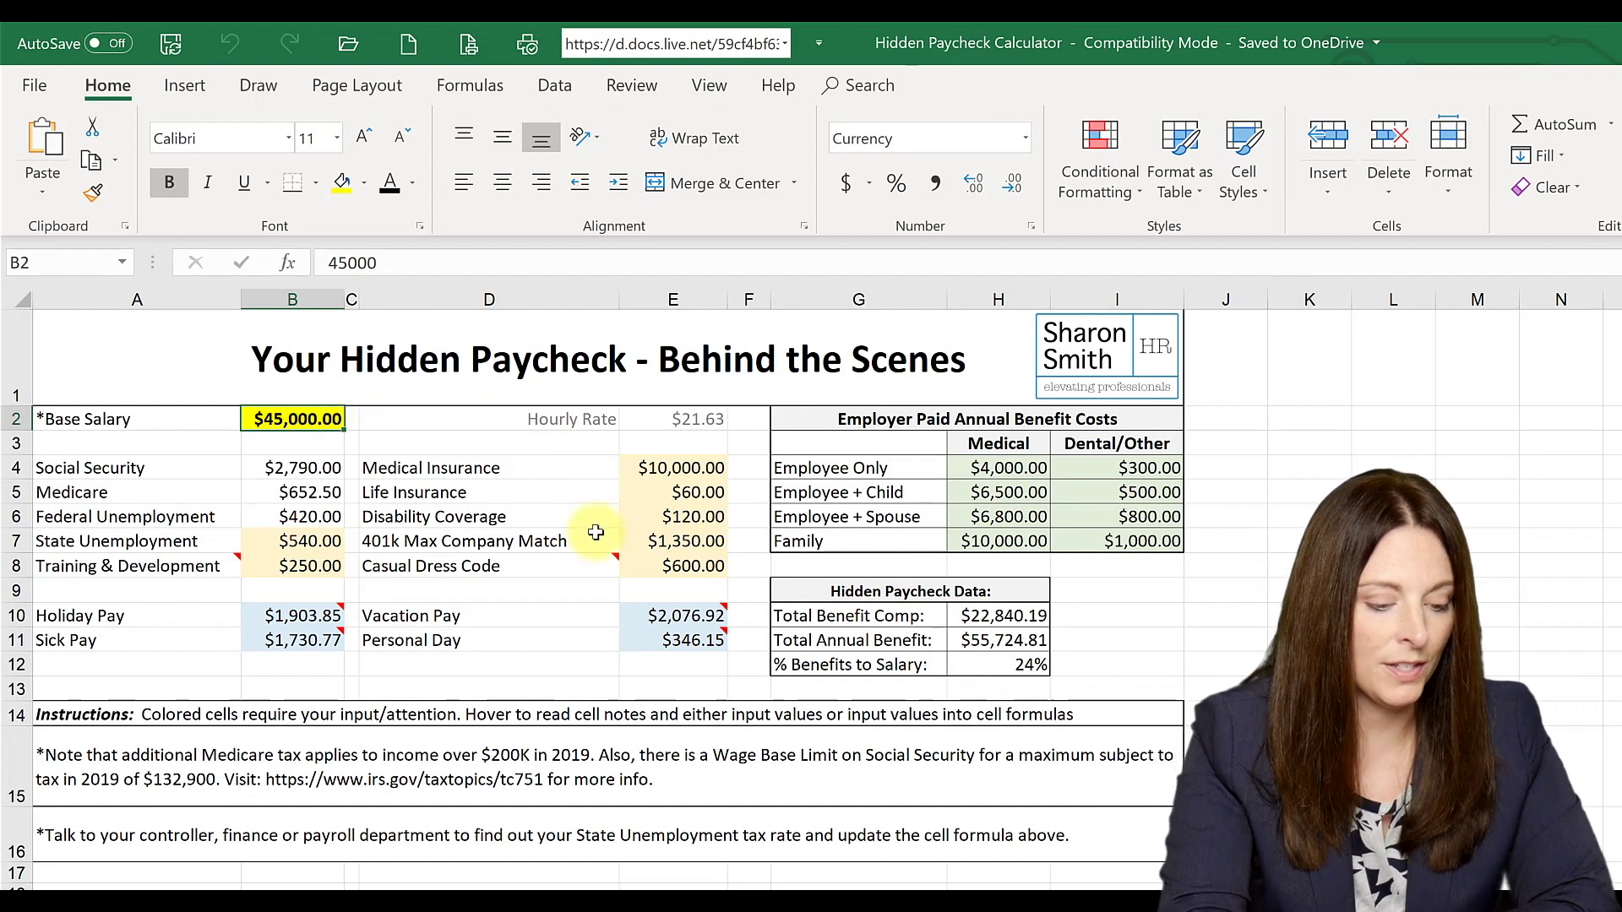
Try base salaries of $65,000 and then $35,000 to see the totals recalculate.
{"action": "type", "text": "65"}
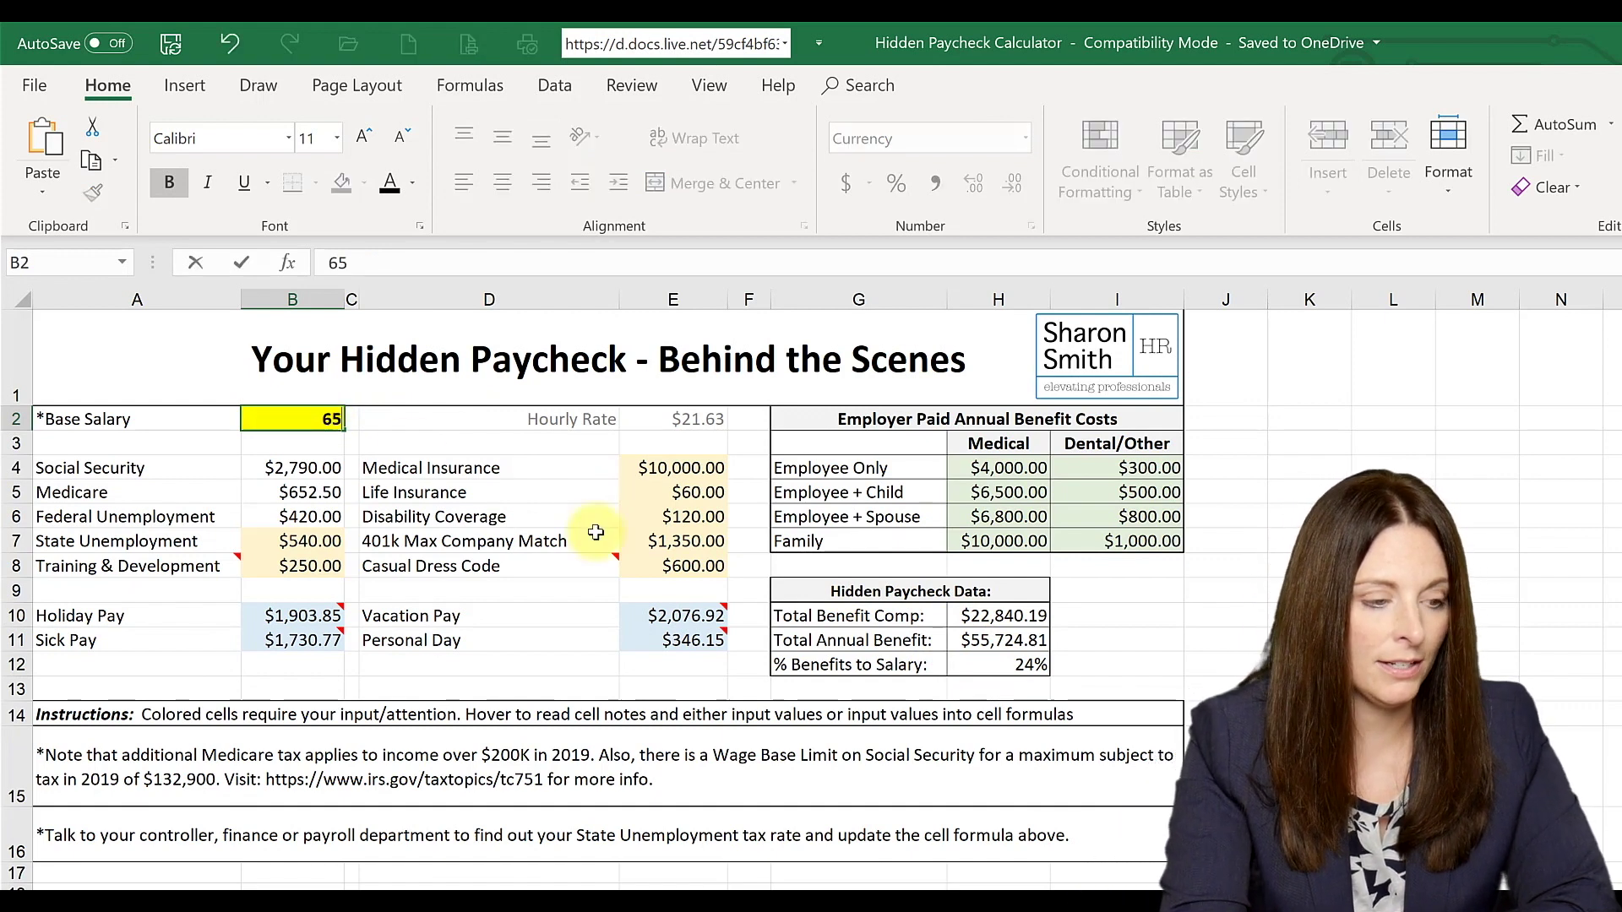
{"action": "type", "text": ",000"}
{"action": "key", "text": "Return"}
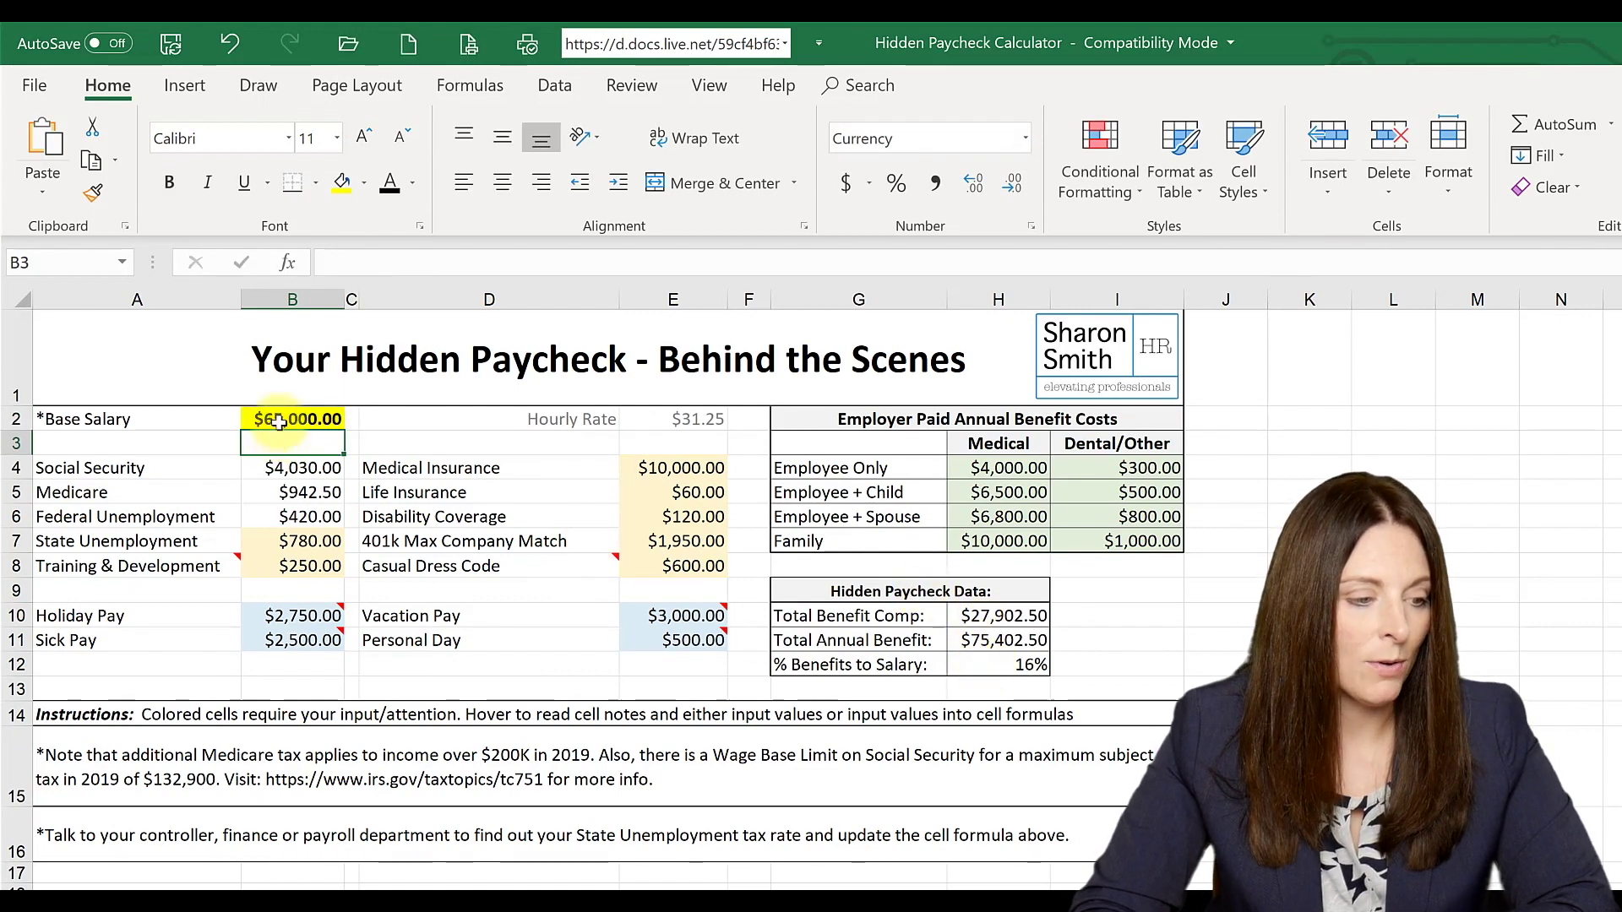
{"action": "key", "text": "Up"}
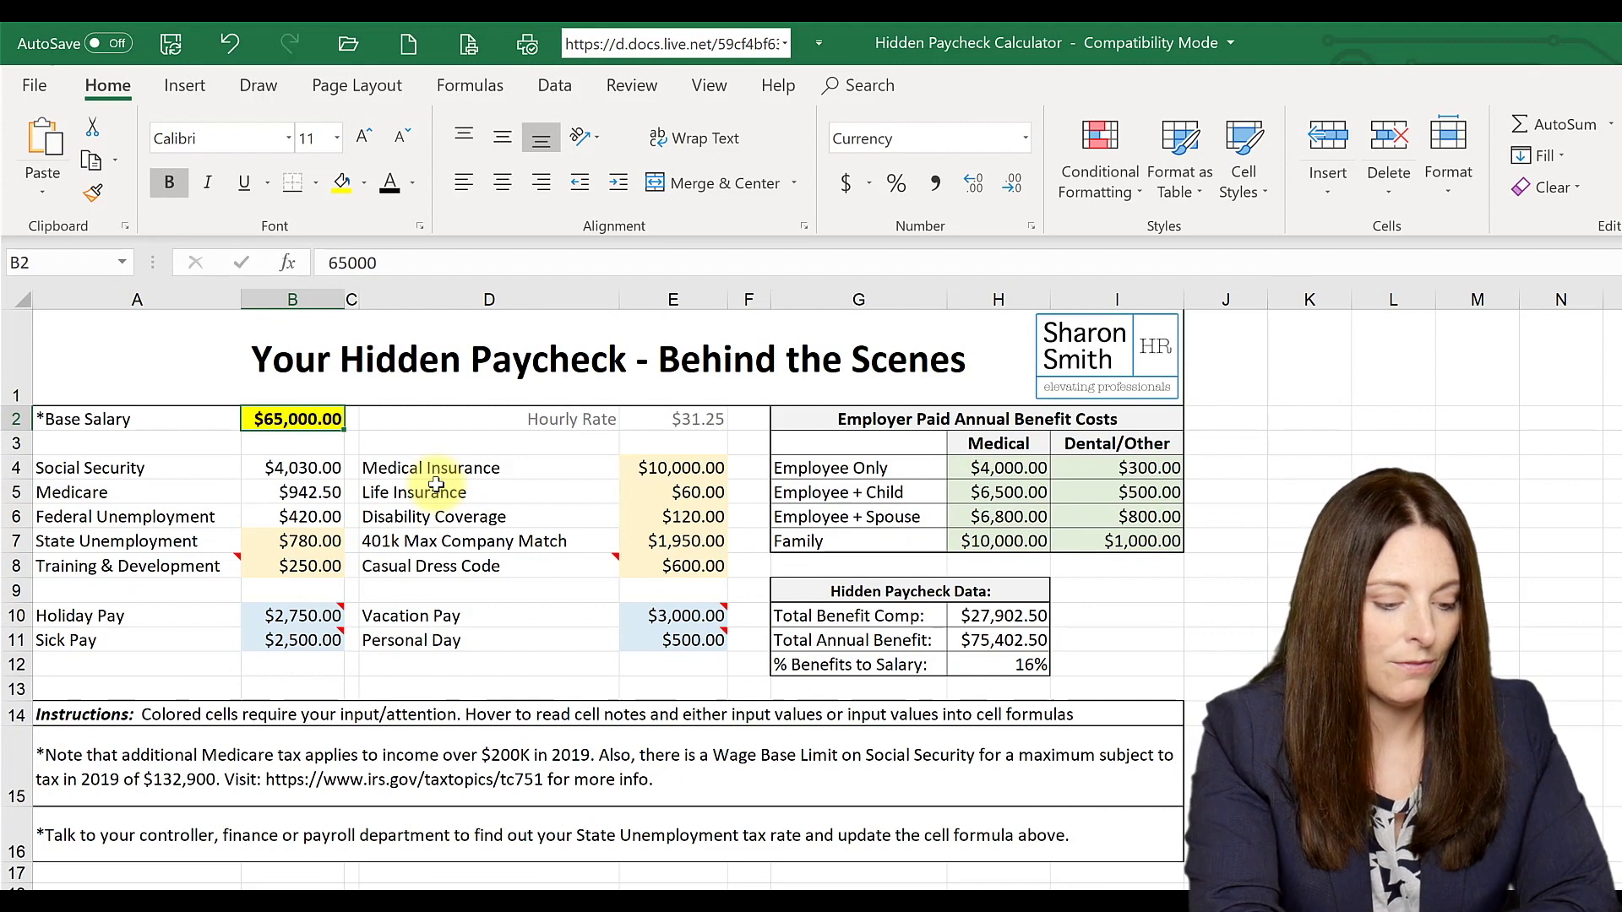
{"action": "type", "text": "35000"}
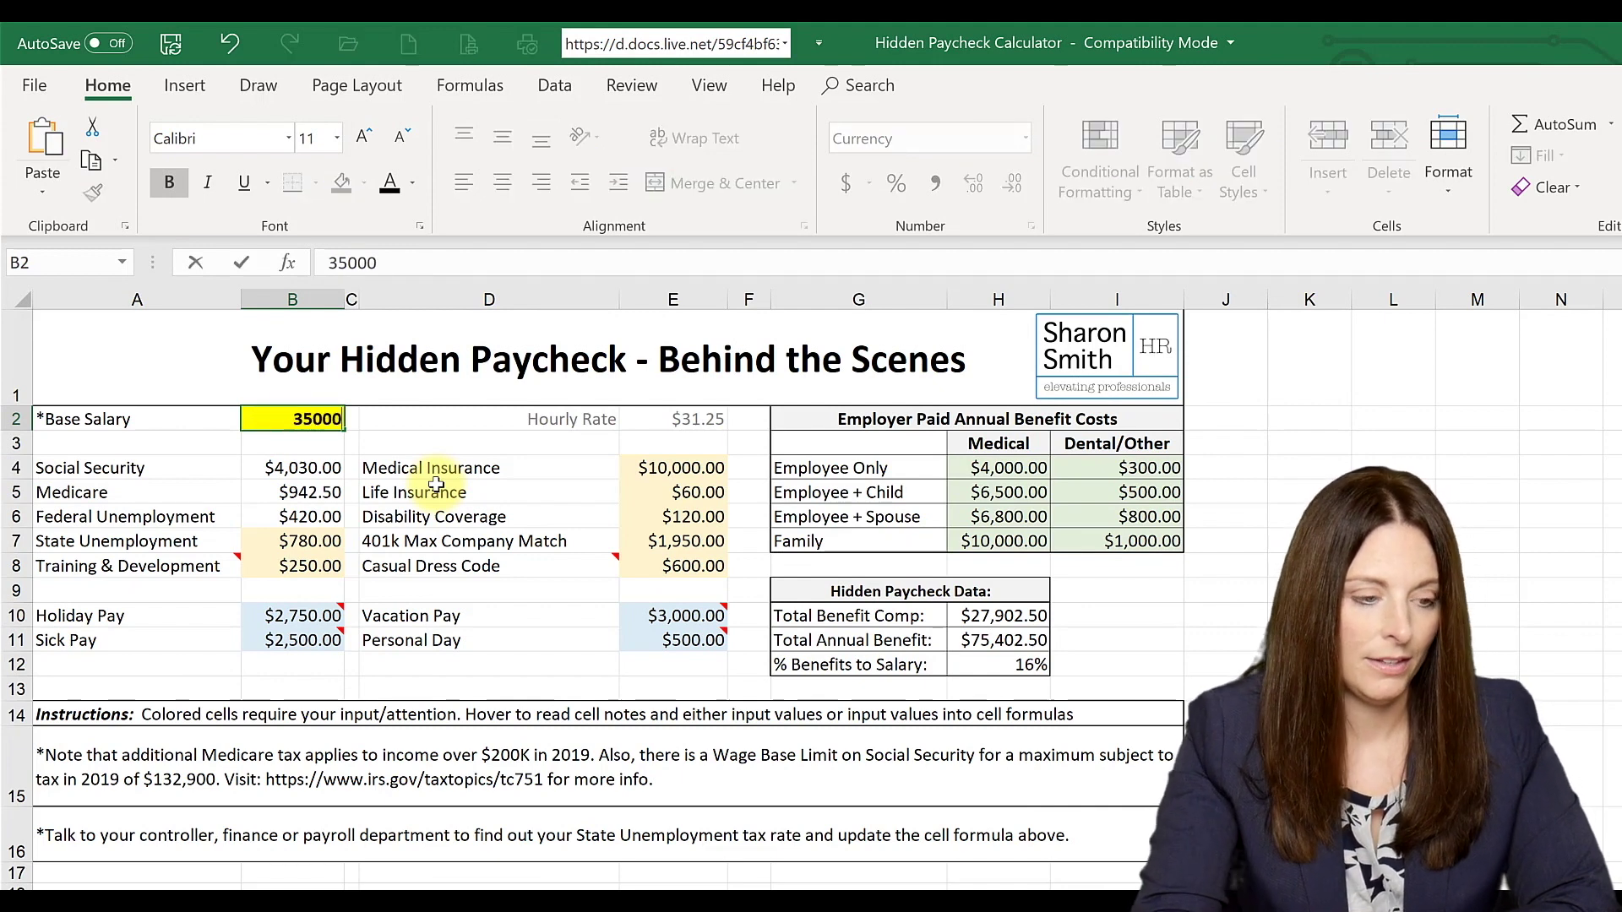
{"action": "key", "text": "Return"}
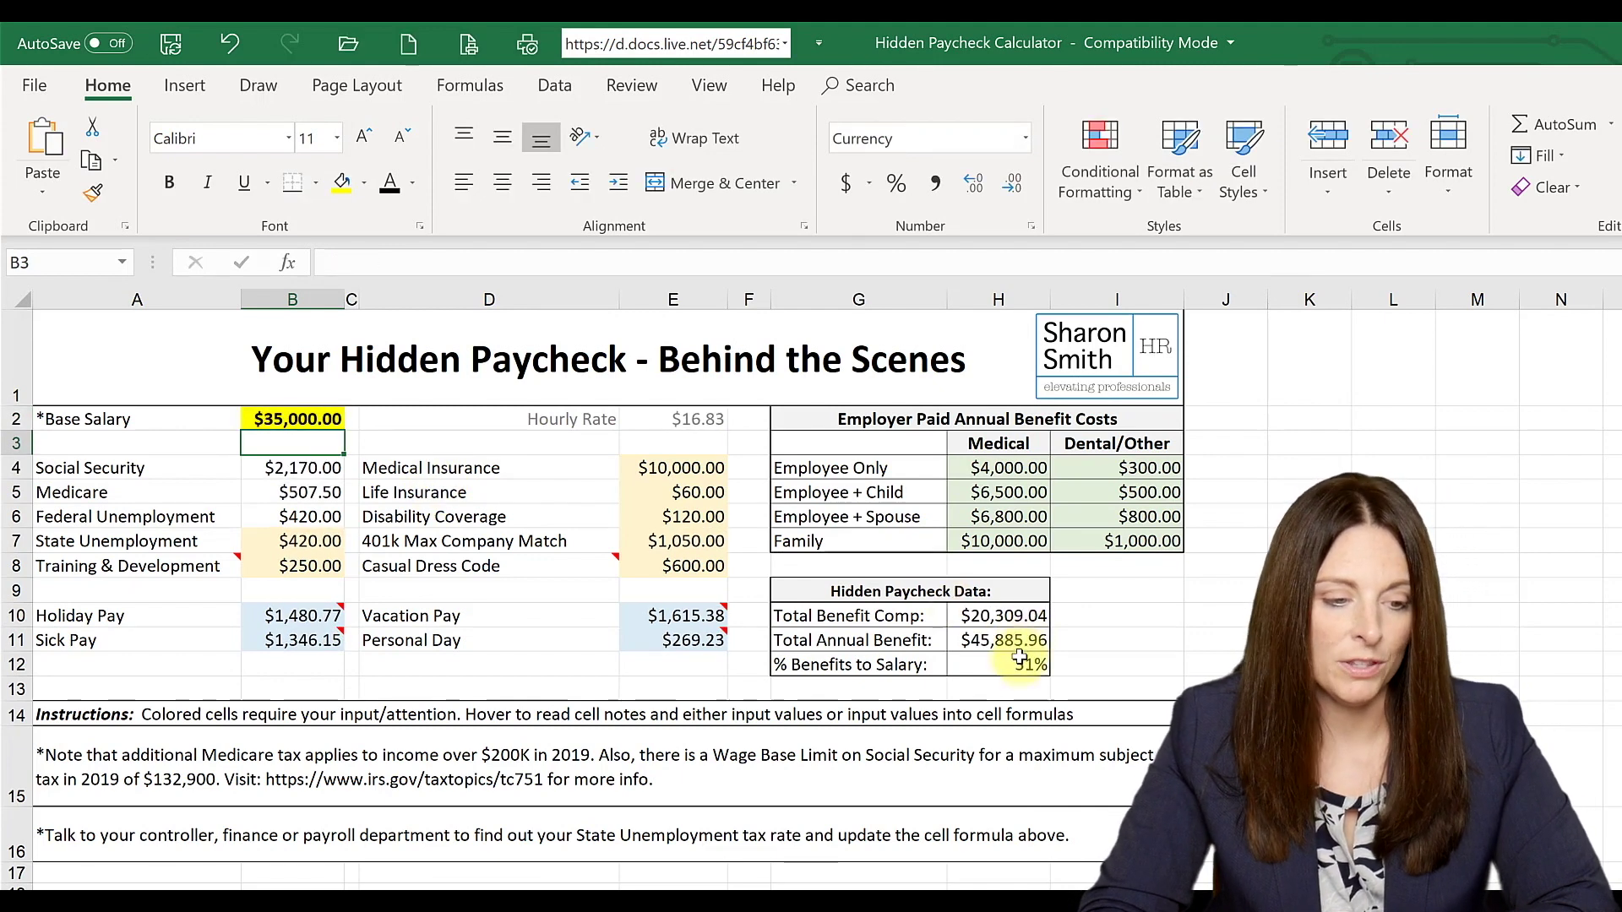
Set the base salary in B2 back to $45,000.
{"action": "left_click", "coordinate": [302, 422]}
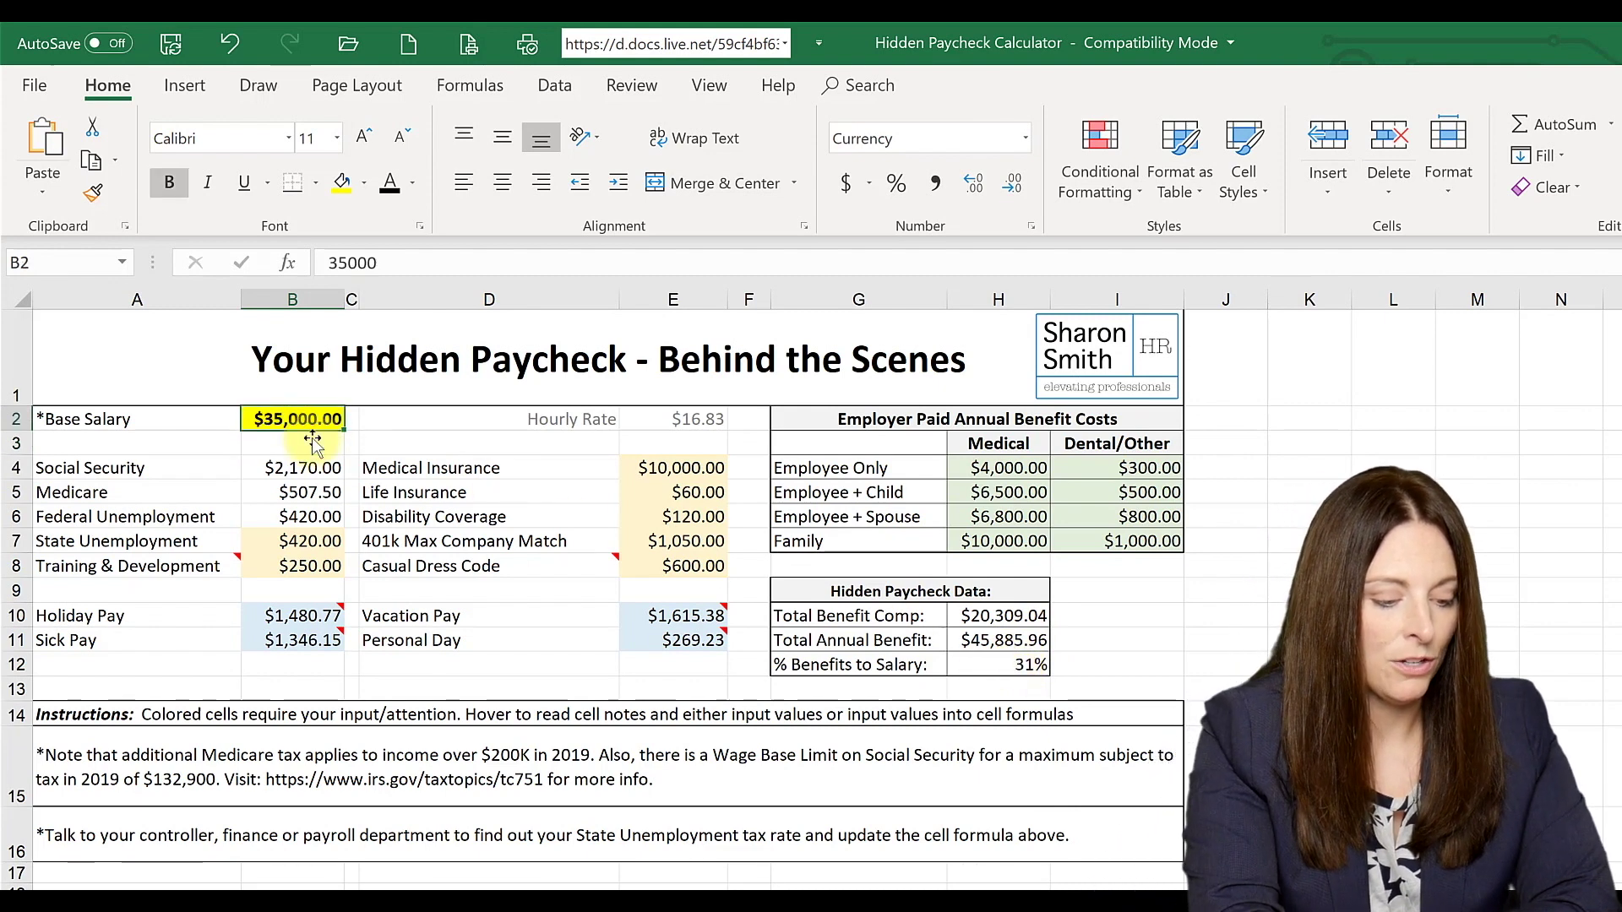
{"action": "type", "text": "45000"}
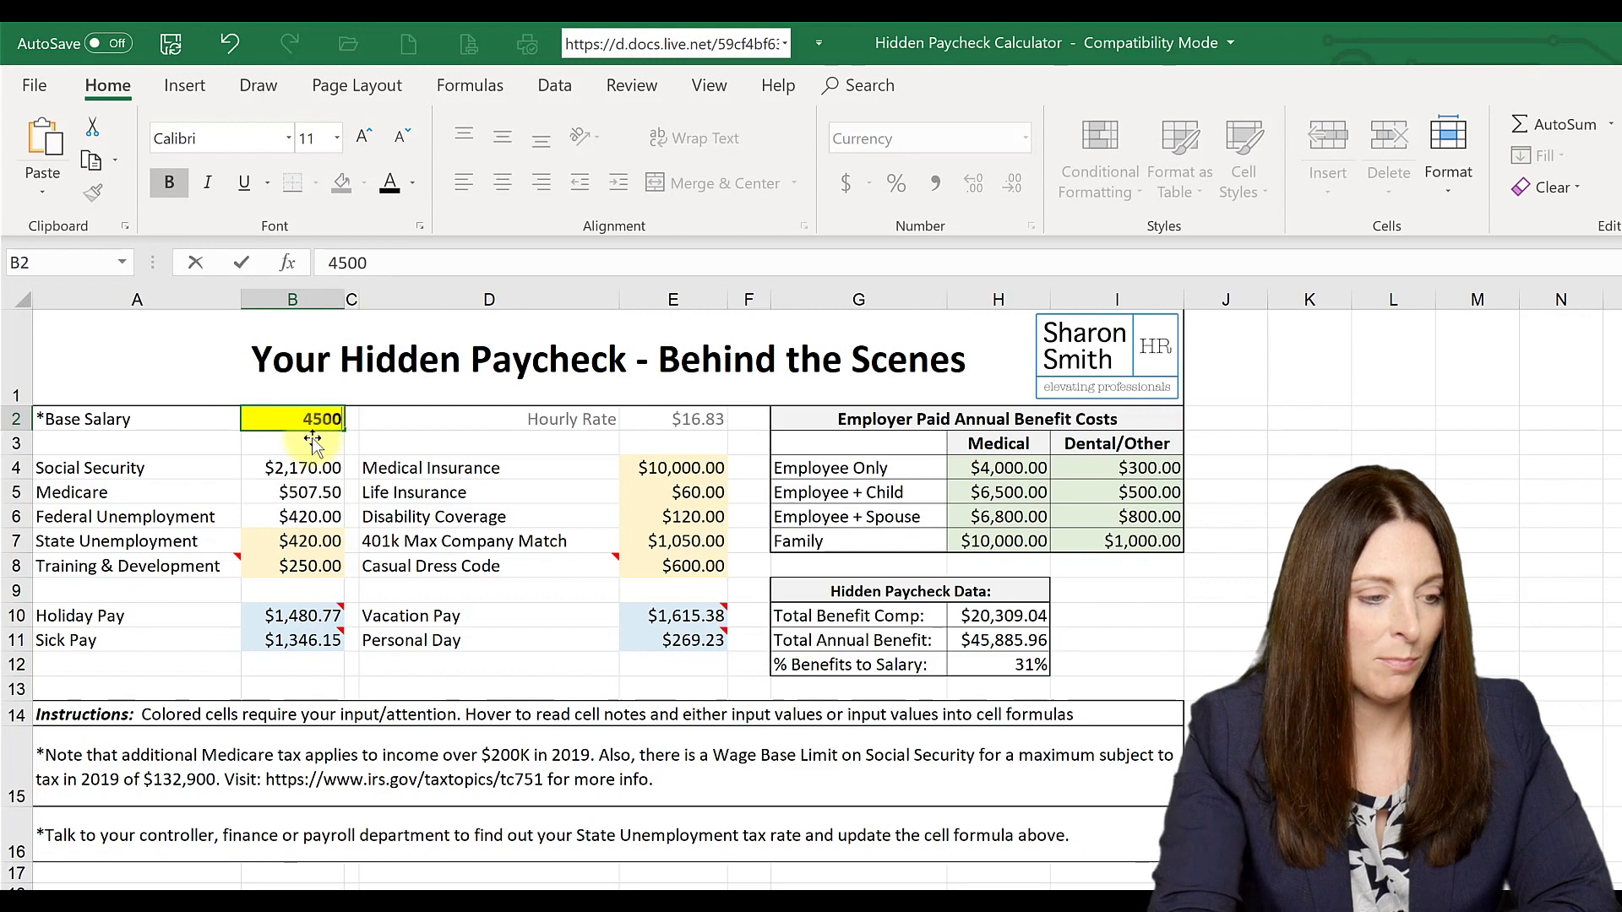
{"action": "key", "text": "Return"}
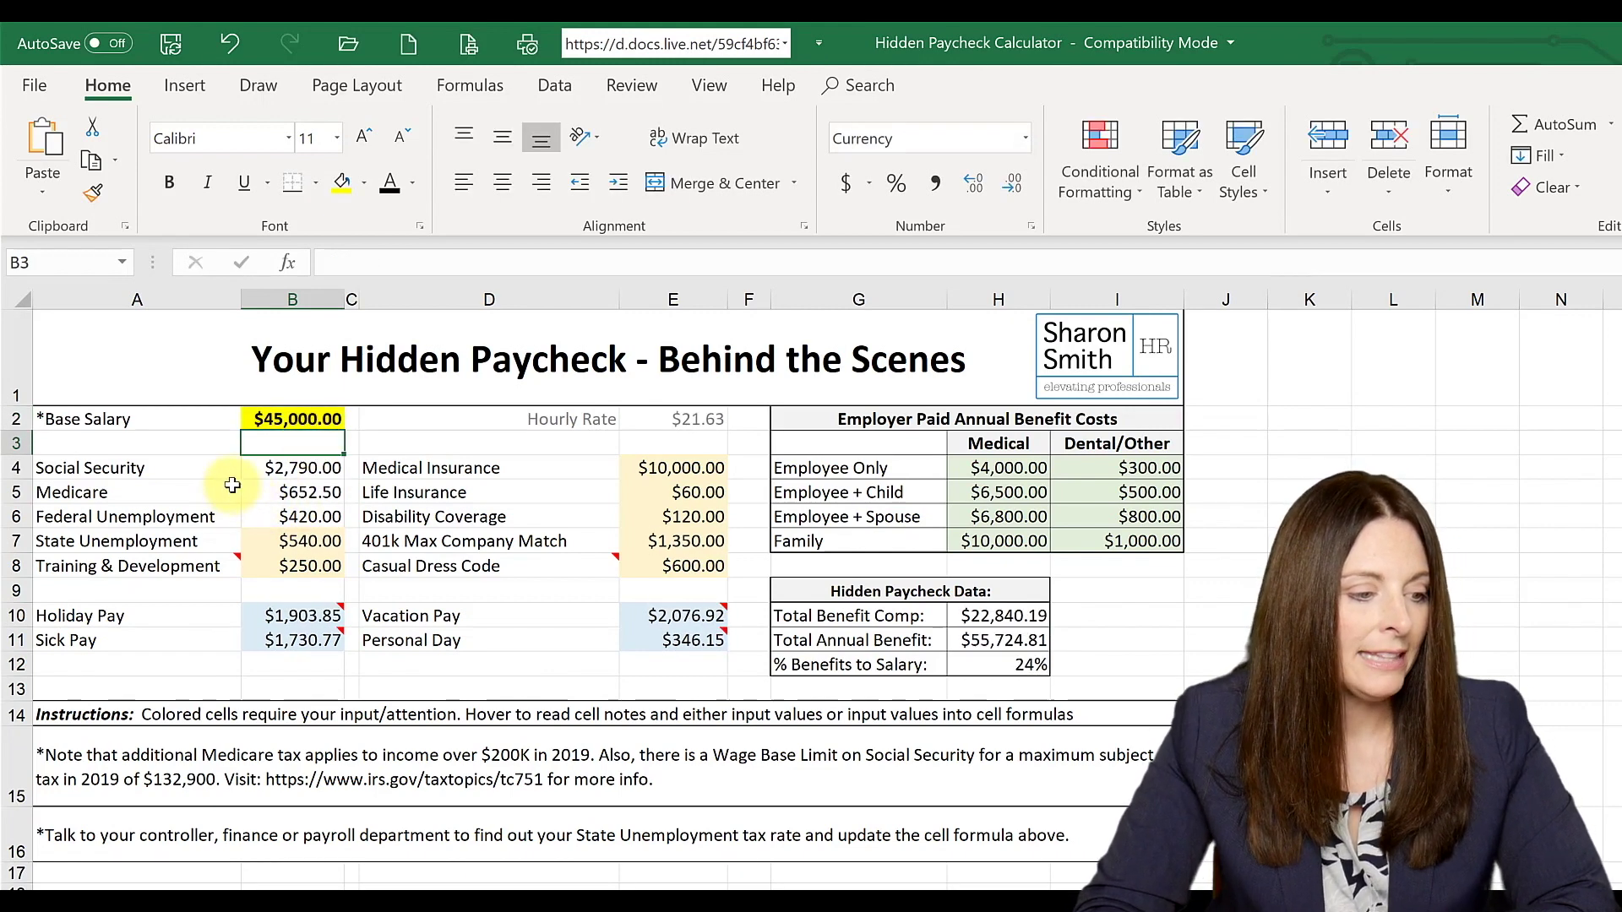
{"action": "left_click", "coordinate": [127, 517]}
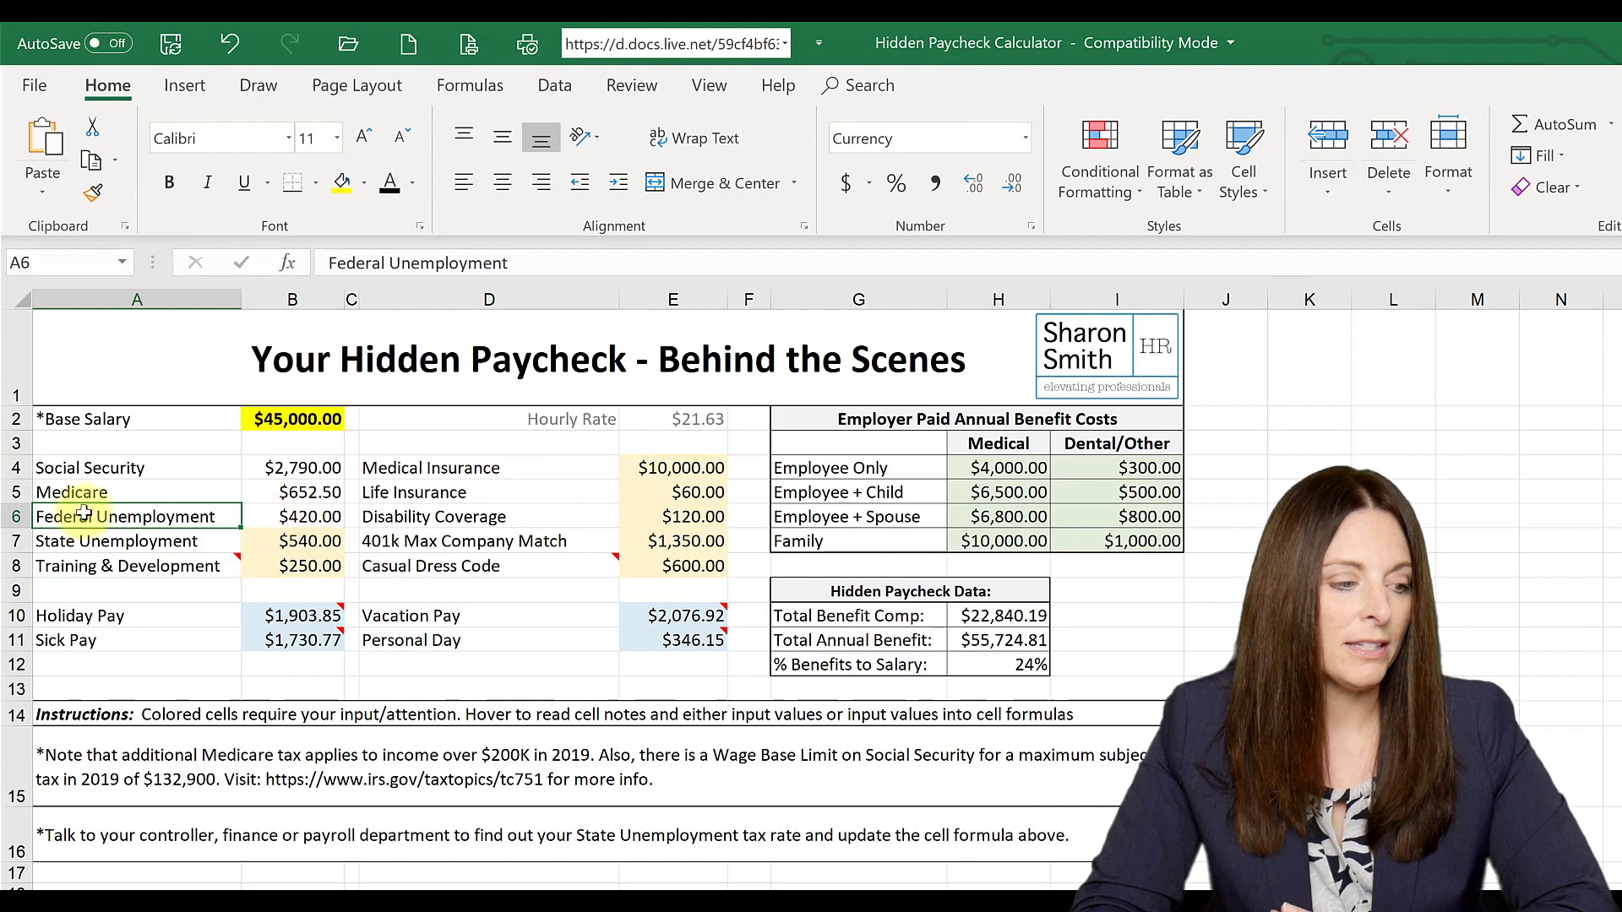
{"action": "left_click", "coordinate": [88, 543]}
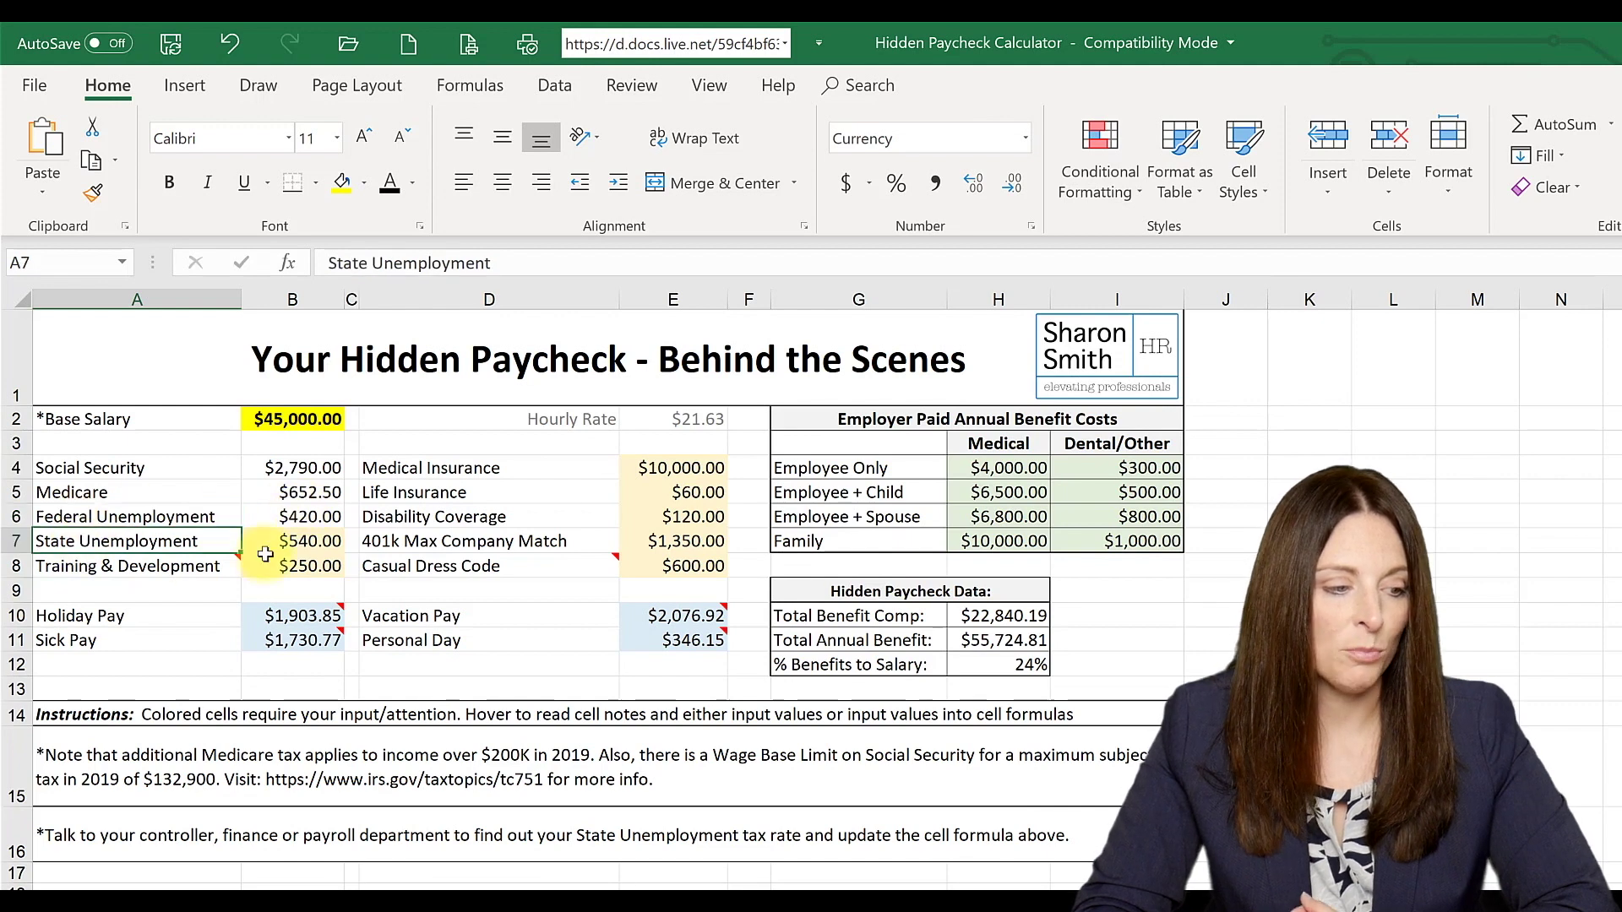
{"action": "left_click", "coordinate": [327, 545]}
{"action": "mouse_move", "coordinate": [430, 565]}
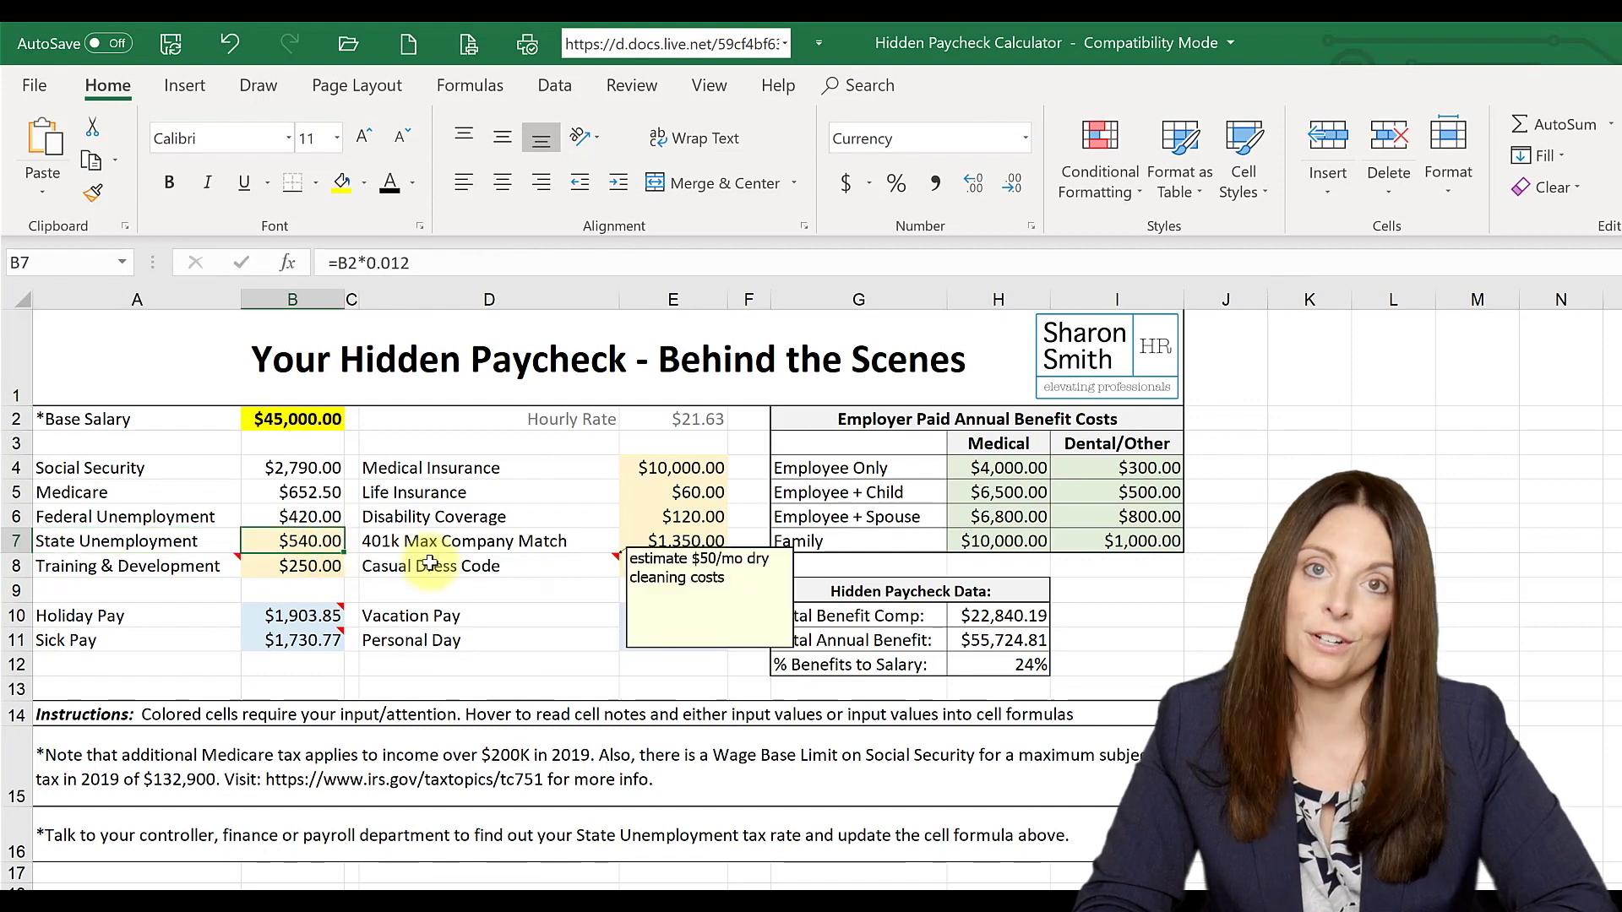
{"action": "left_click", "coordinate": [151, 568]}
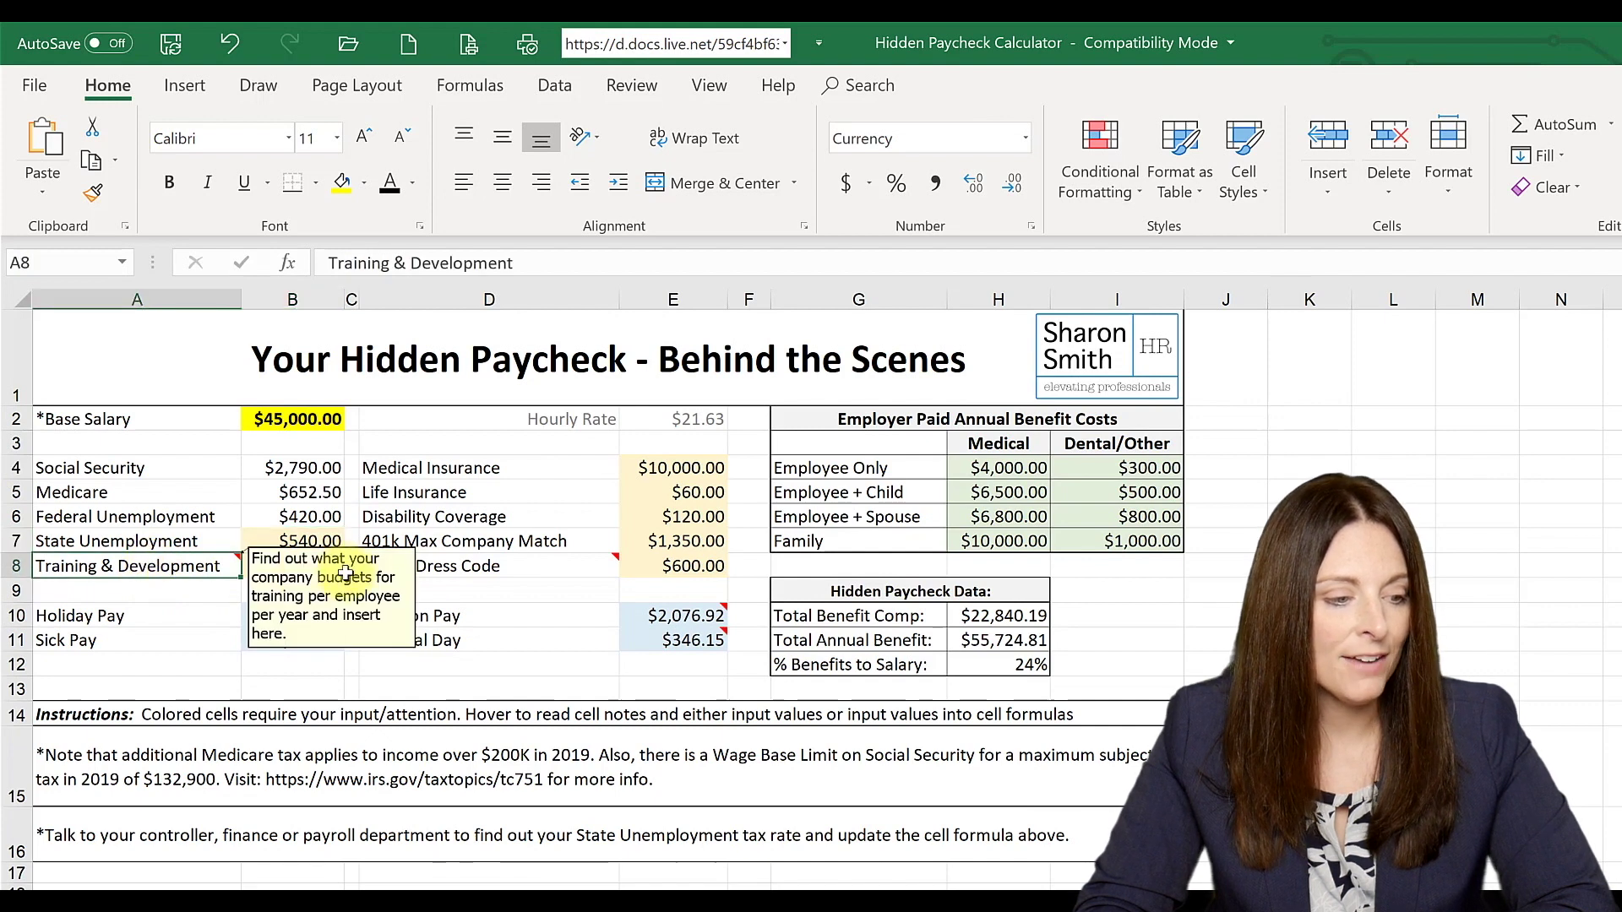
{"action": "mouse_move", "coordinate": [476, 568]}
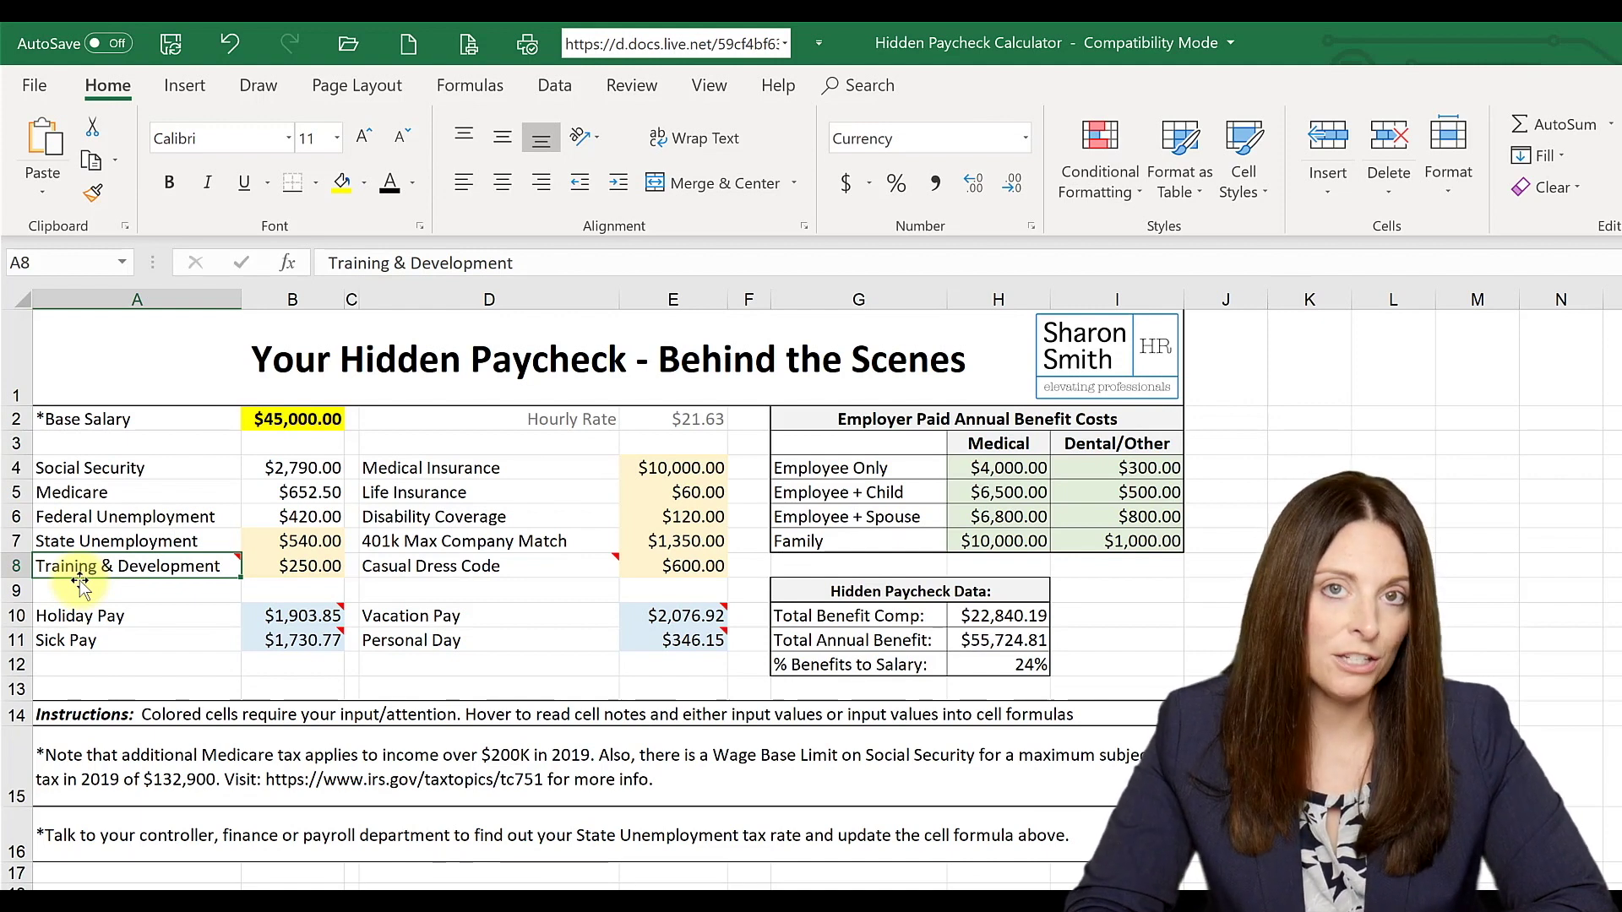
{"action": "left_click", "coordinate": [294, 563]}
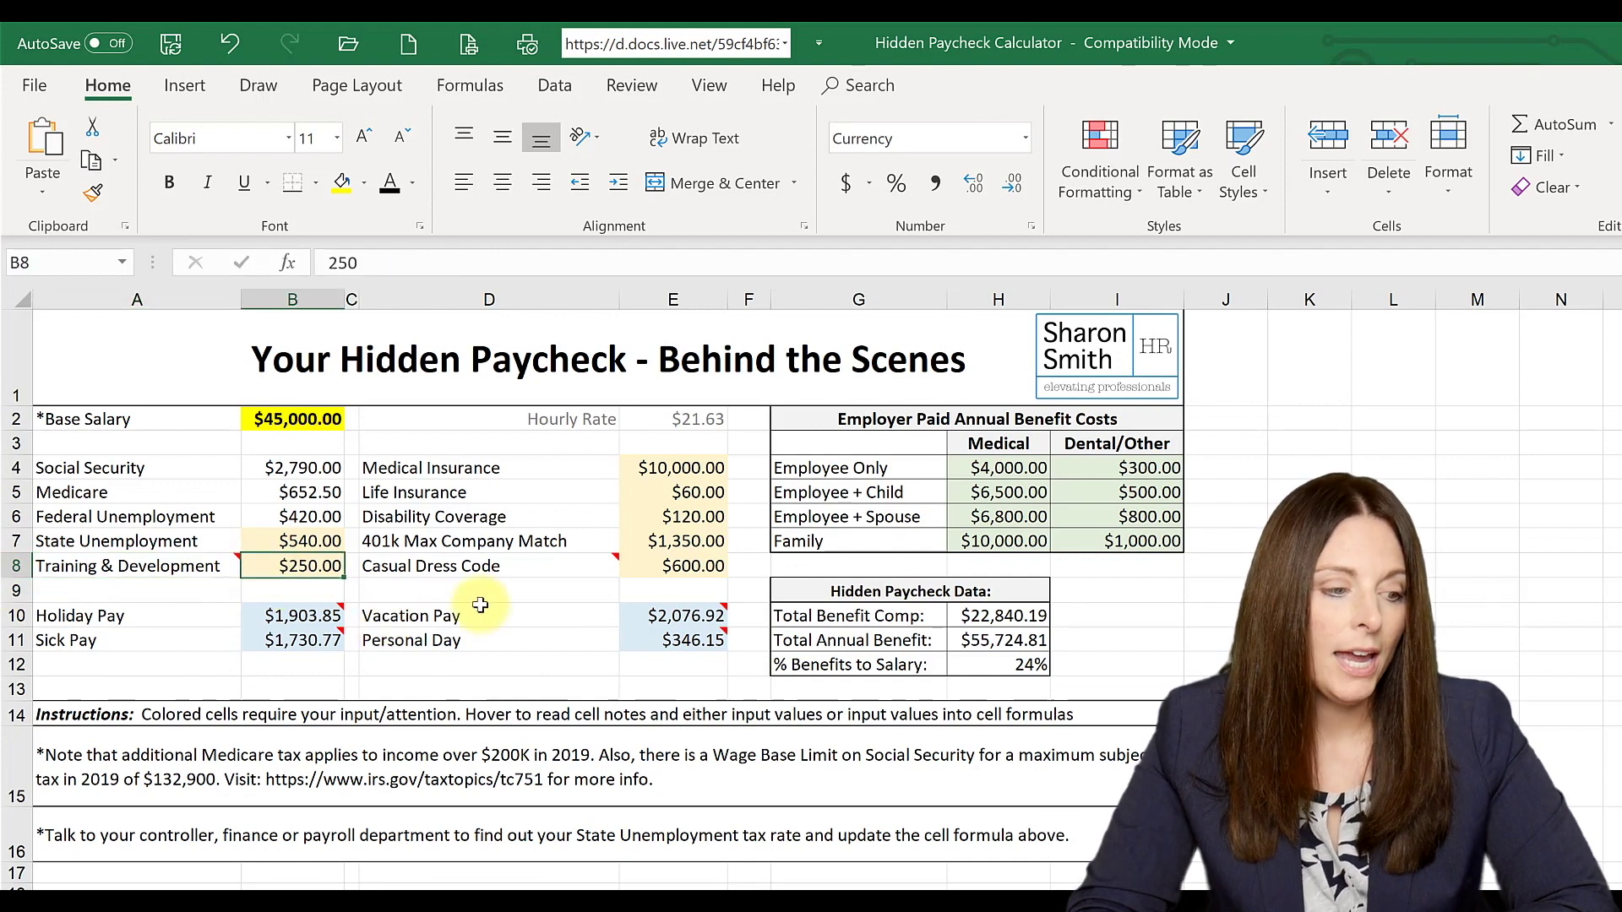
{"action": "left_click", "coordinate": [514, 569]}
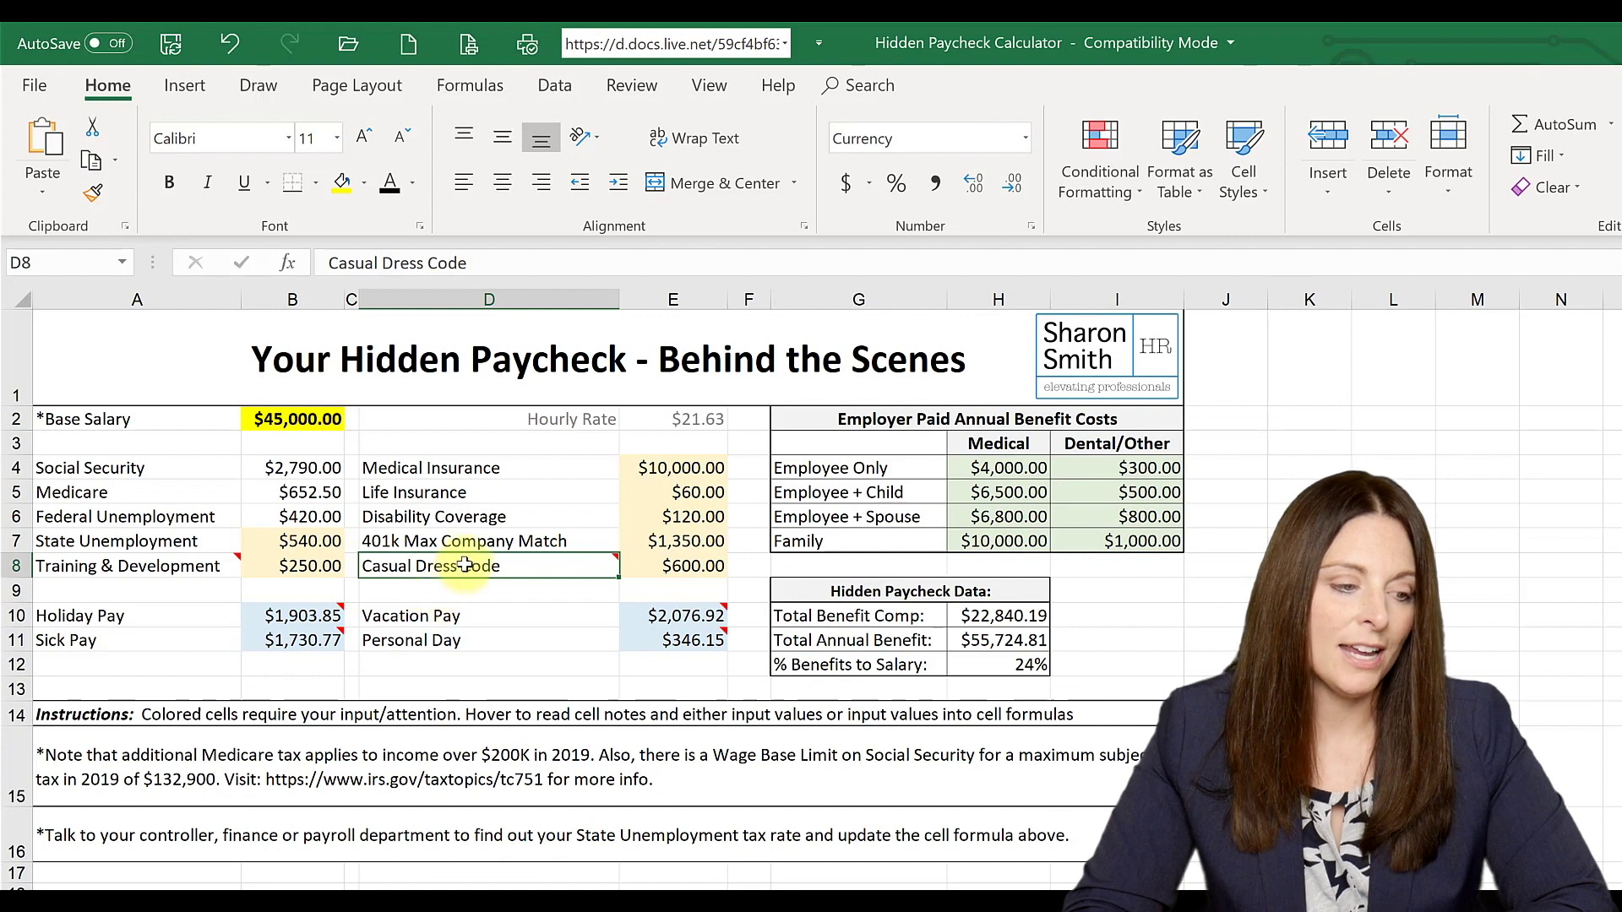
{"action": "mouse_move", "coordinate": [475, 566]}
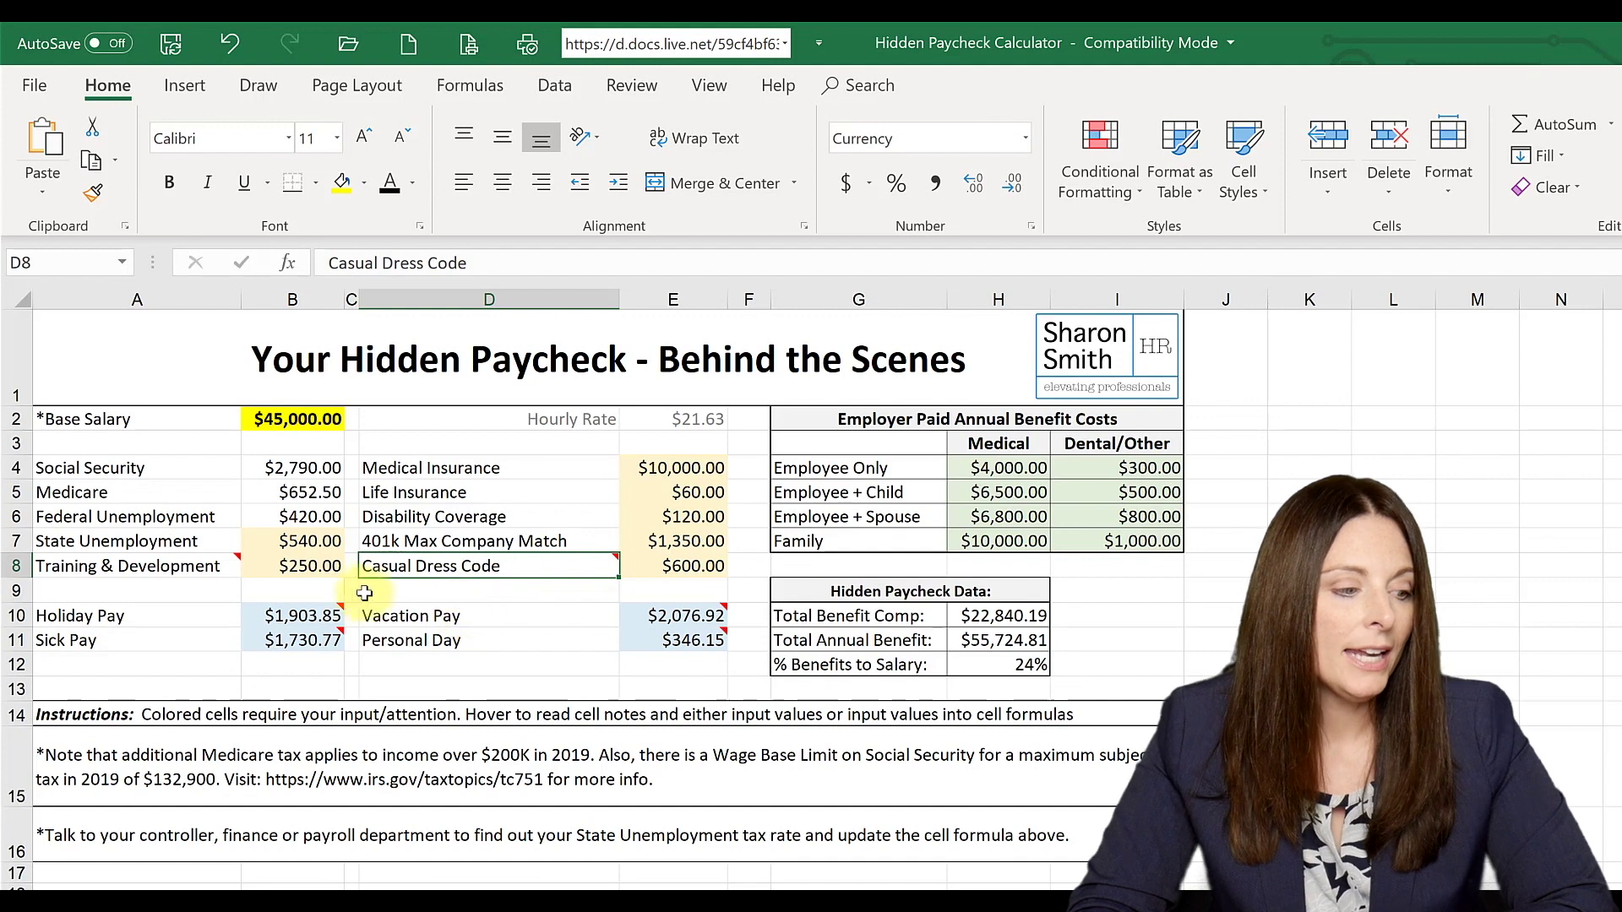
{"action": "left_click", "coordinate": [114, 621]}
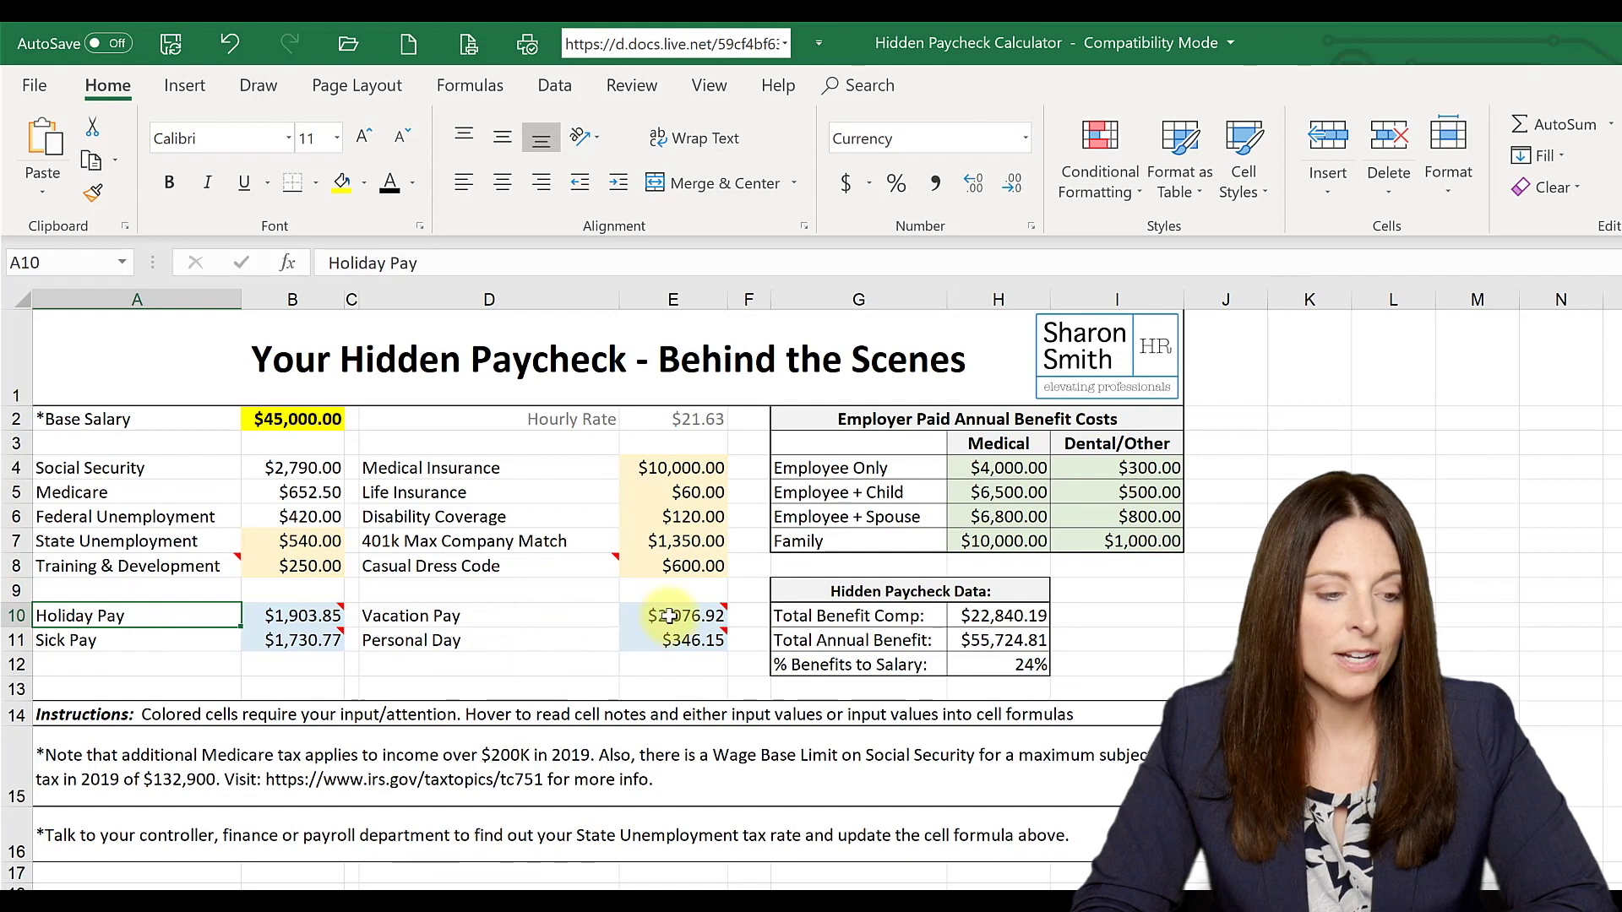
{"action": "mouse_move", "coordinate": [668, 616]}
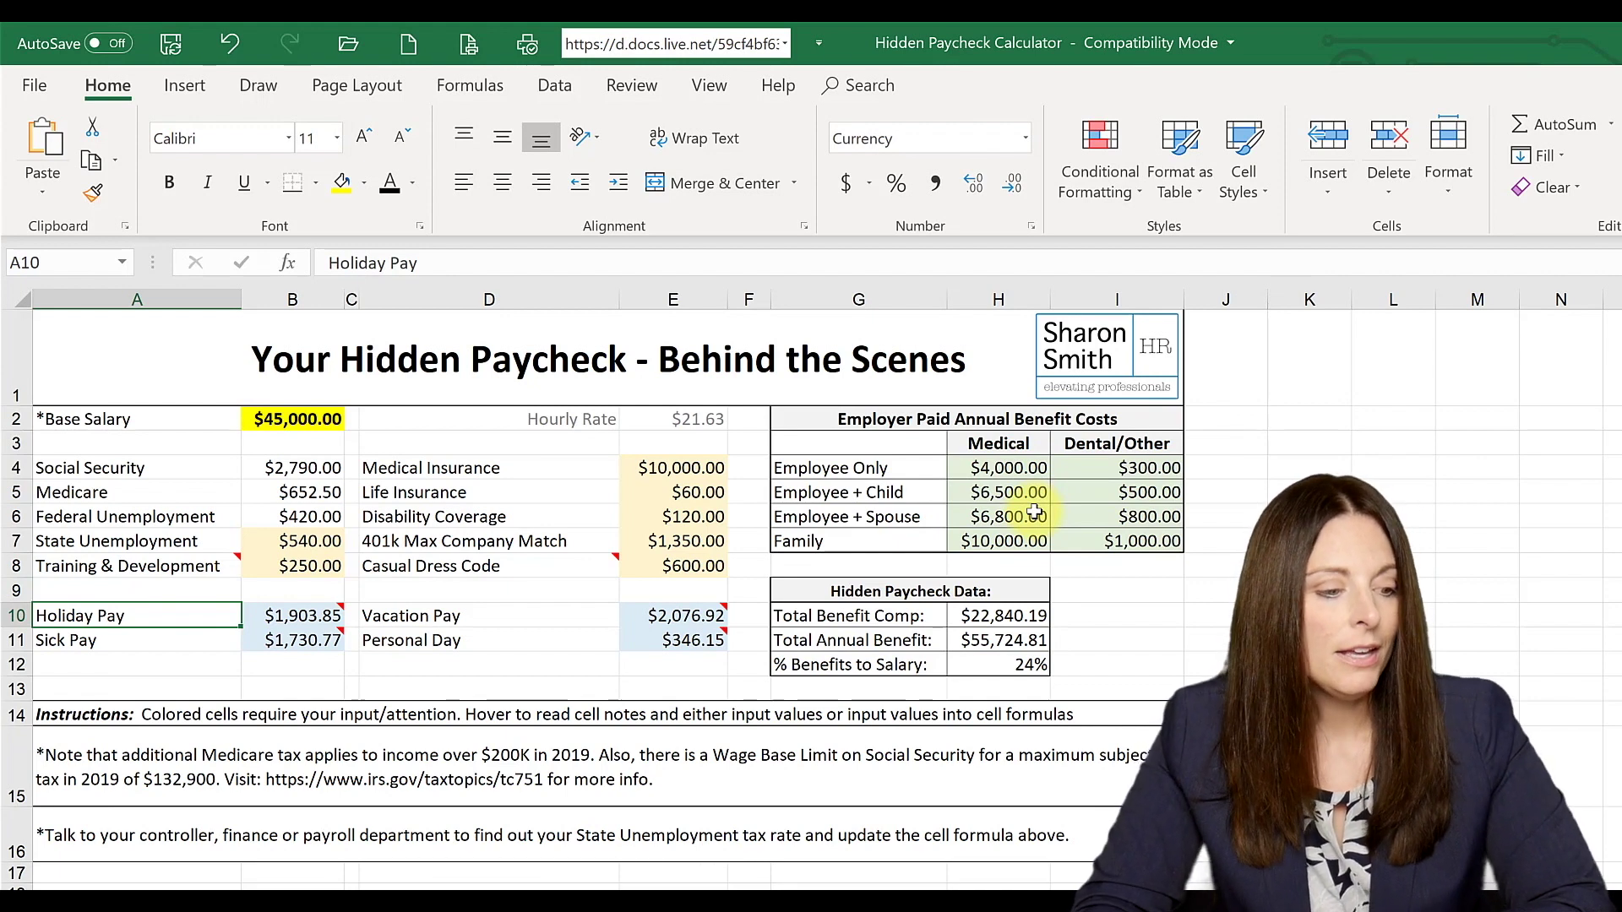
{"action": "left_click", "coordinate": [620, 756]}
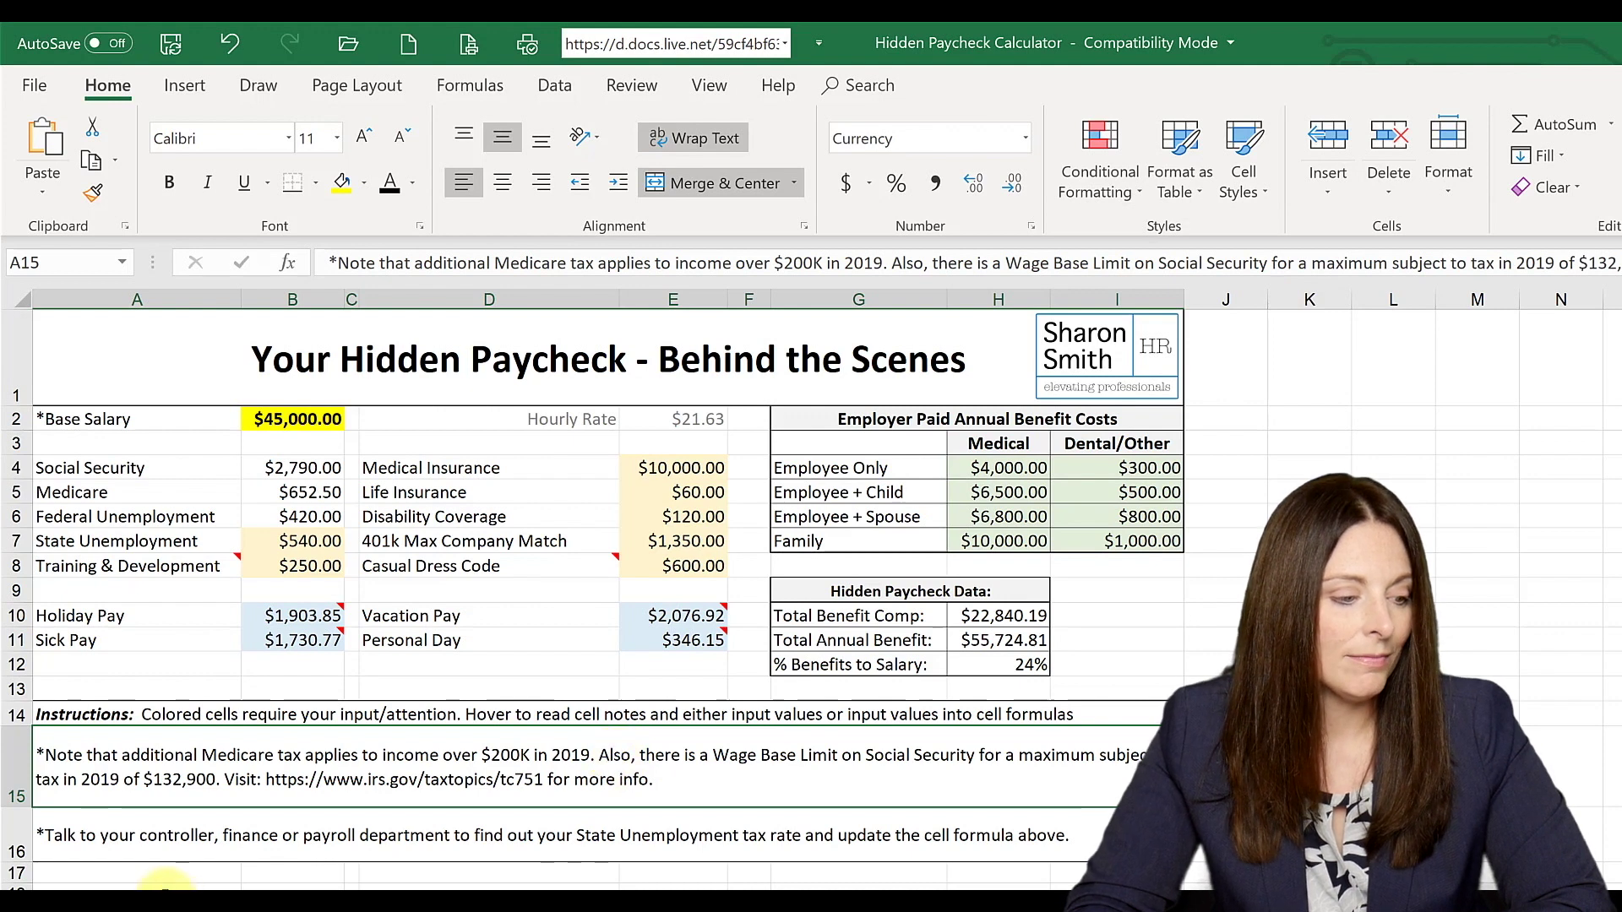
{"action": "left_click", "coordinate": [145, 878]}
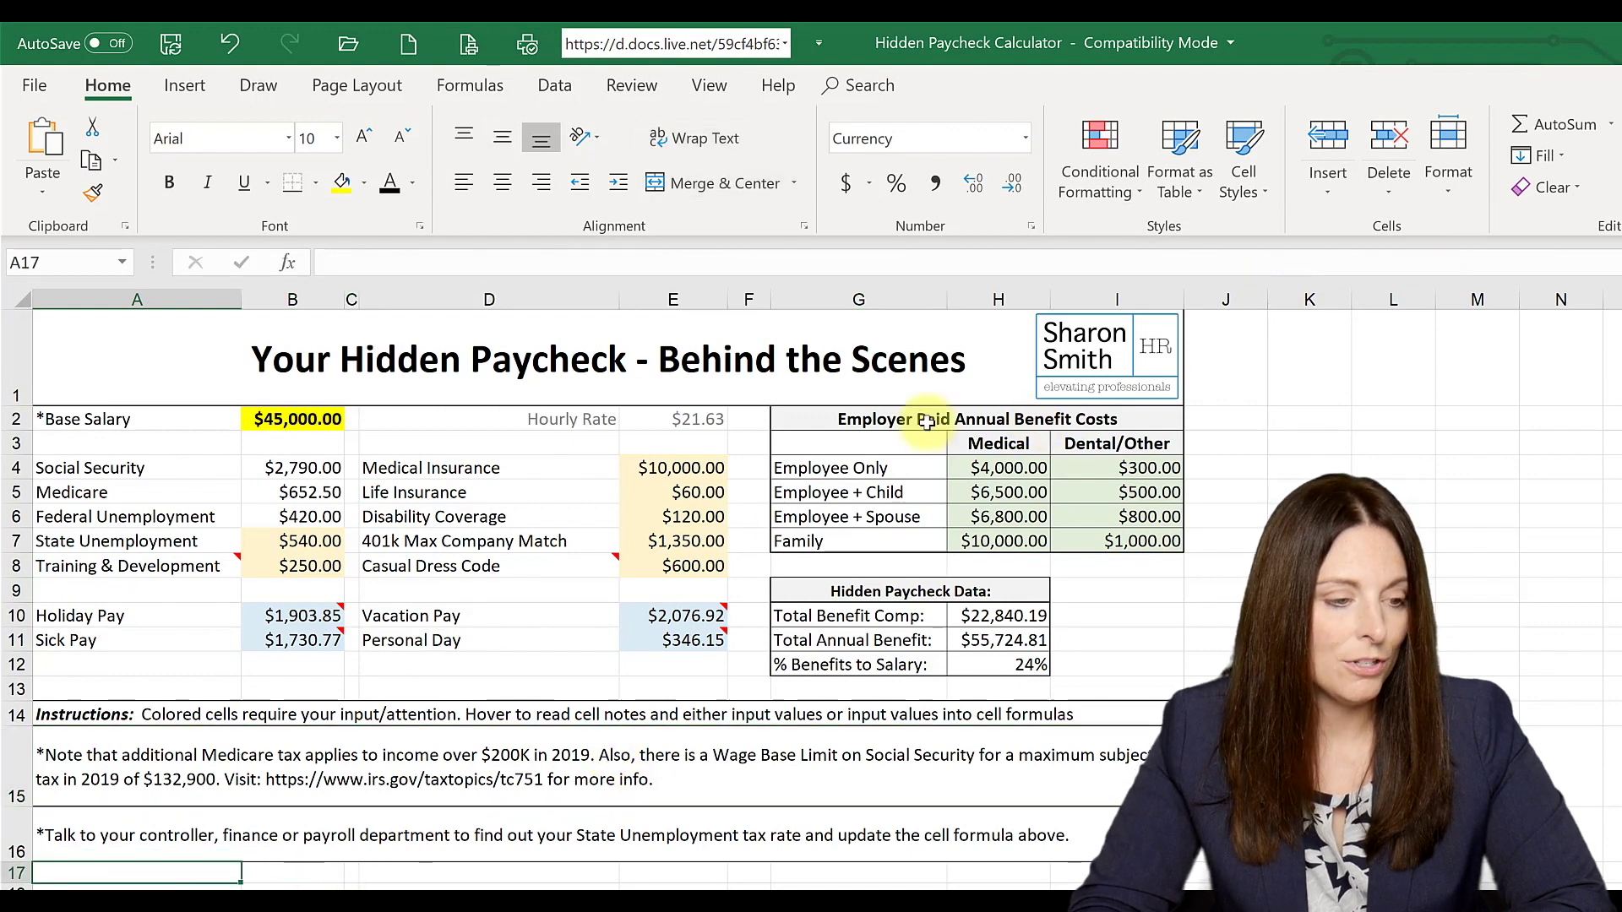
{"action": "left_click", "coordinate": [1103, 367]}
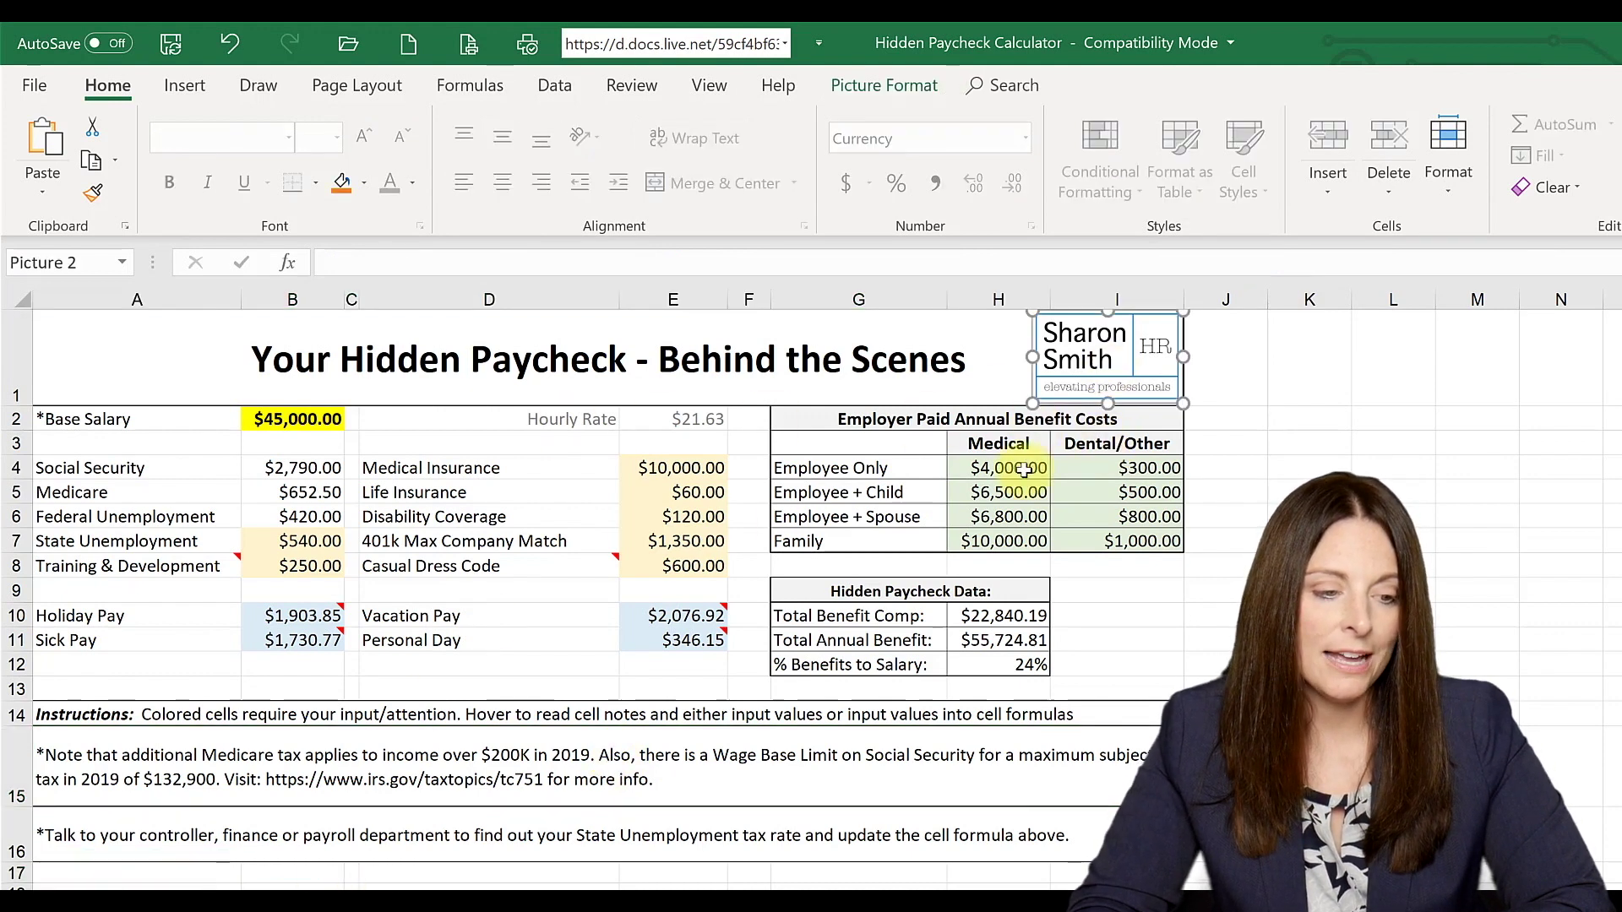
{"action": "left_click", "coordinate": [856, 468]}
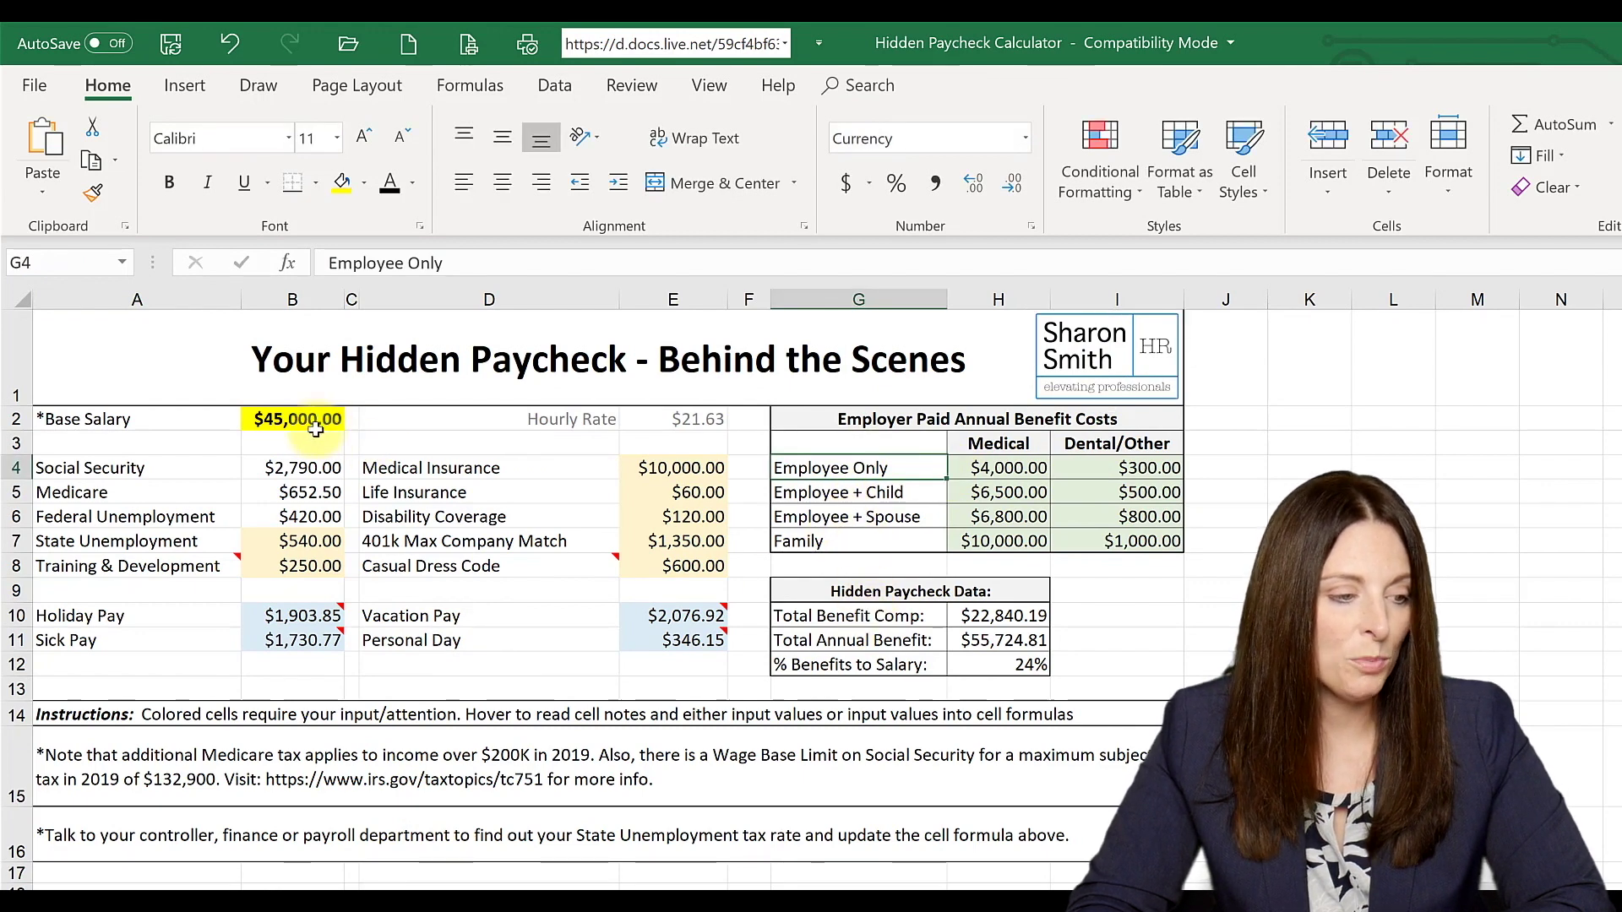
{"action": "left_click", "coordinate": [286, 419]}
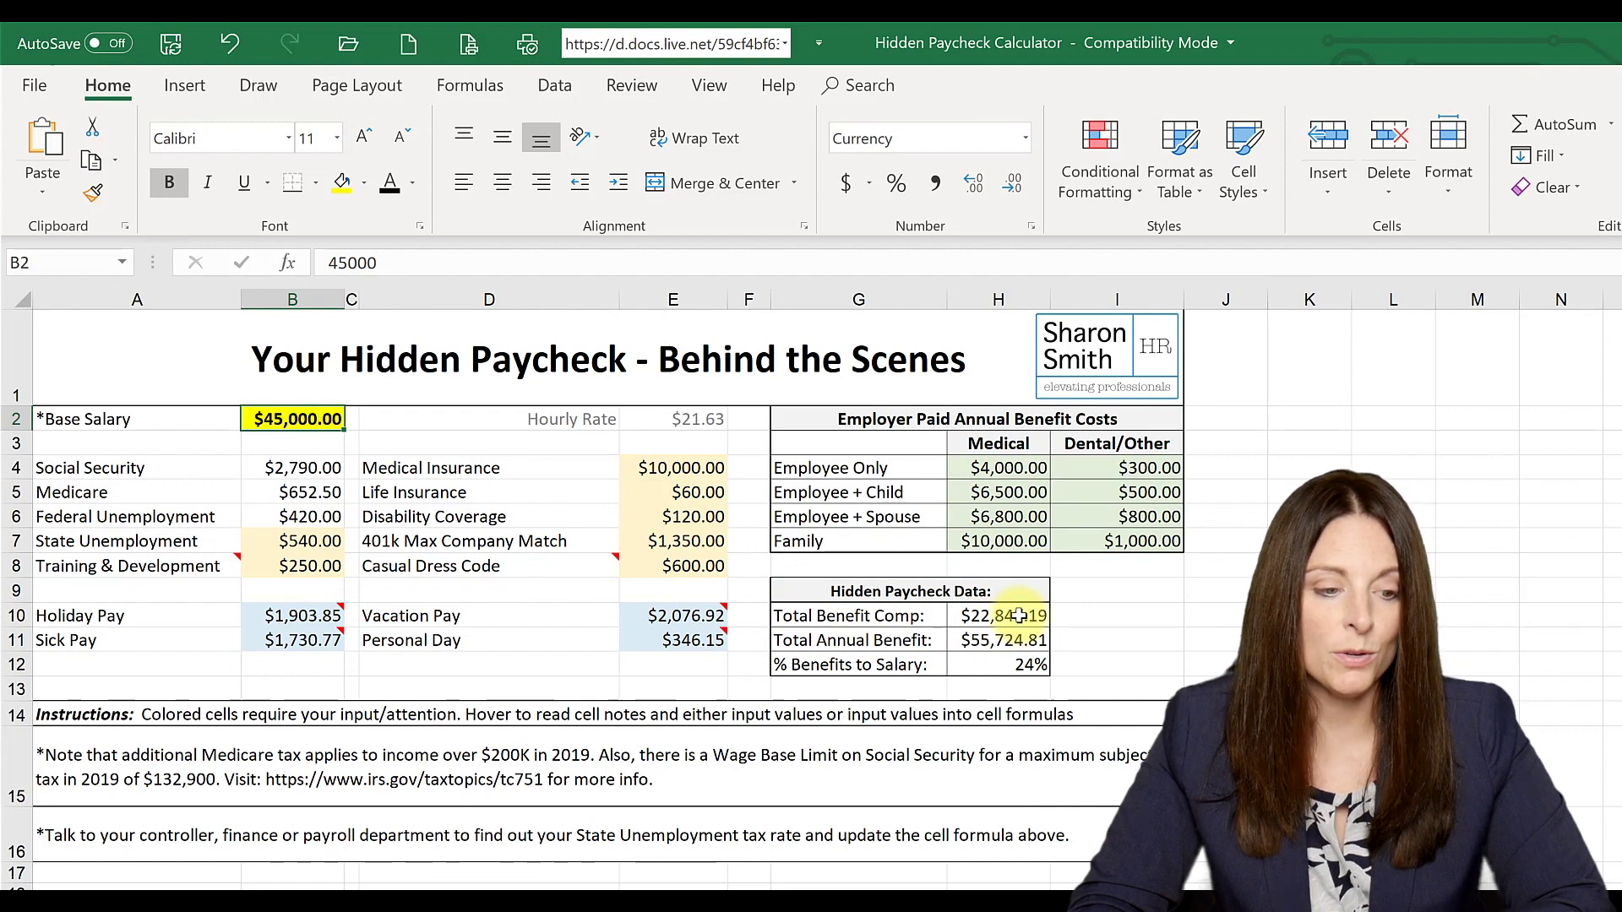
{"action": "left_click_drag", "start_coordinate": [1019, 616], "coordinate": [1008, 661]}
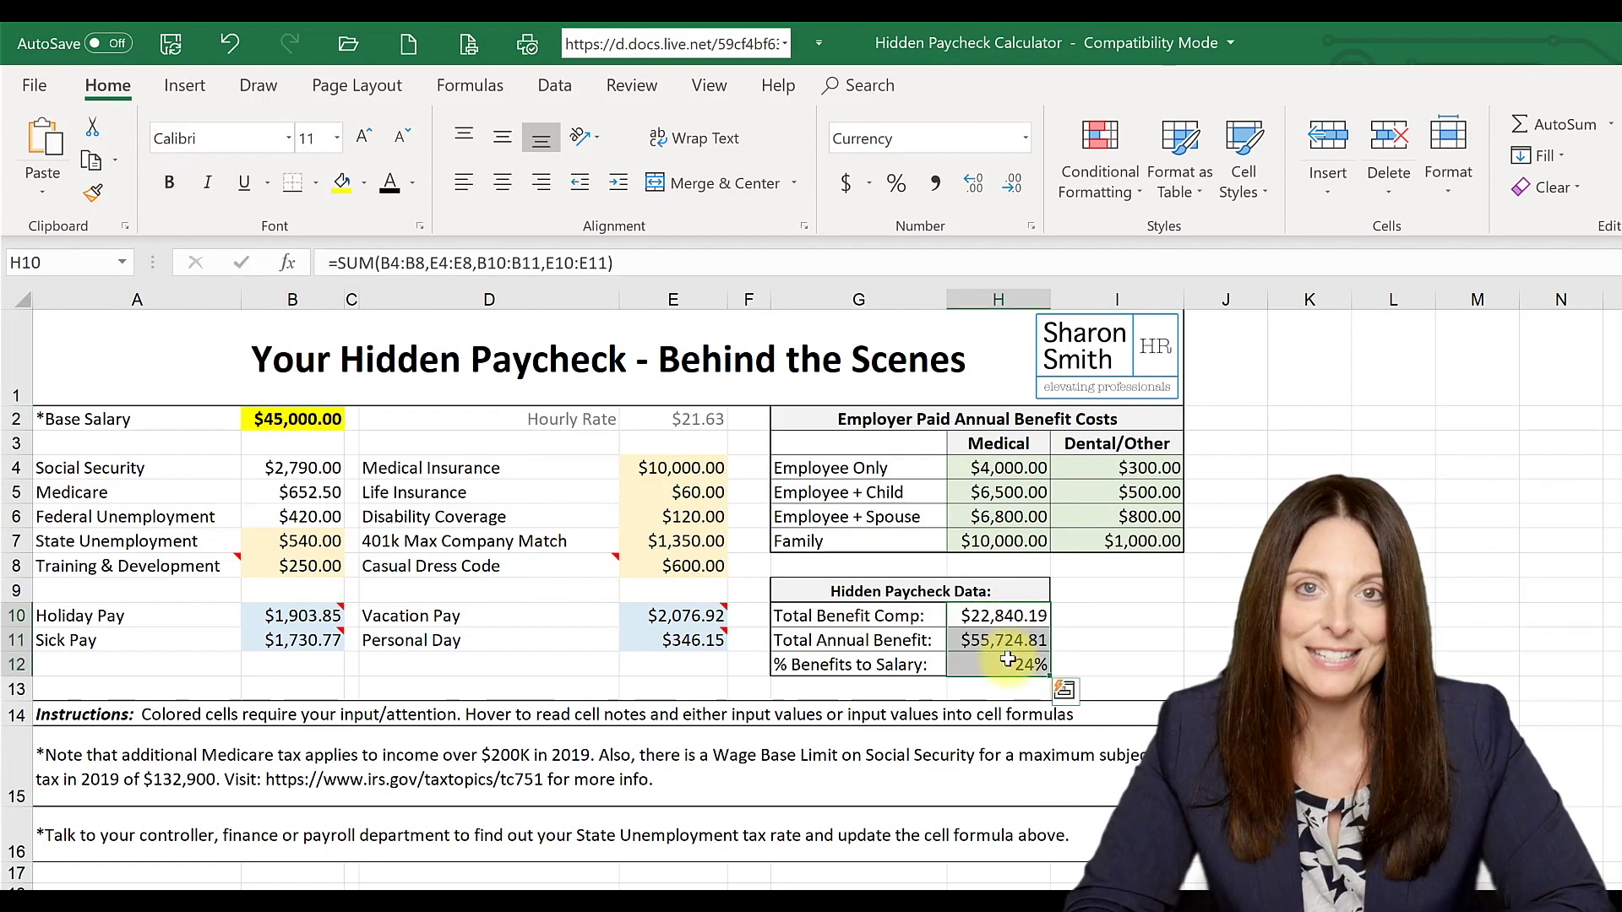